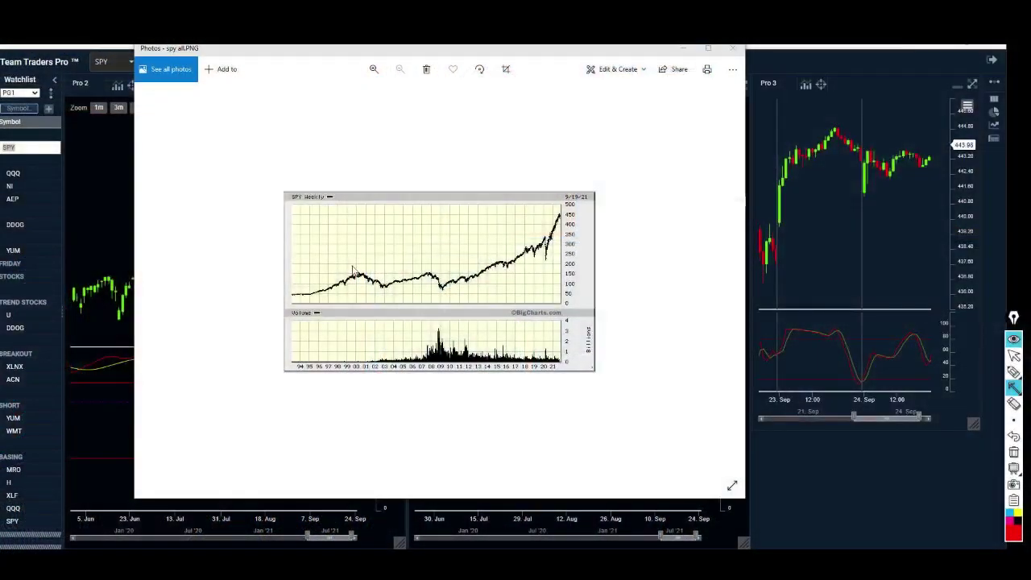
# - Sketch red arrows at the 2000 peak, 2008 decline and 2009 low, then erase them
pyautogui.moveTo(352, 268); pyautogui.dragTo(360, 277)
pyautogui.moveTo(432, 282); pyautogui.dragTo(443, 293)
pyautogui.moveTo(441, 287)
pyautogui.mouseDown()
pyautogui.moveTo(537, 254)
pyautogui.moveTo(546, 236)
pyautogui.mouseUp()
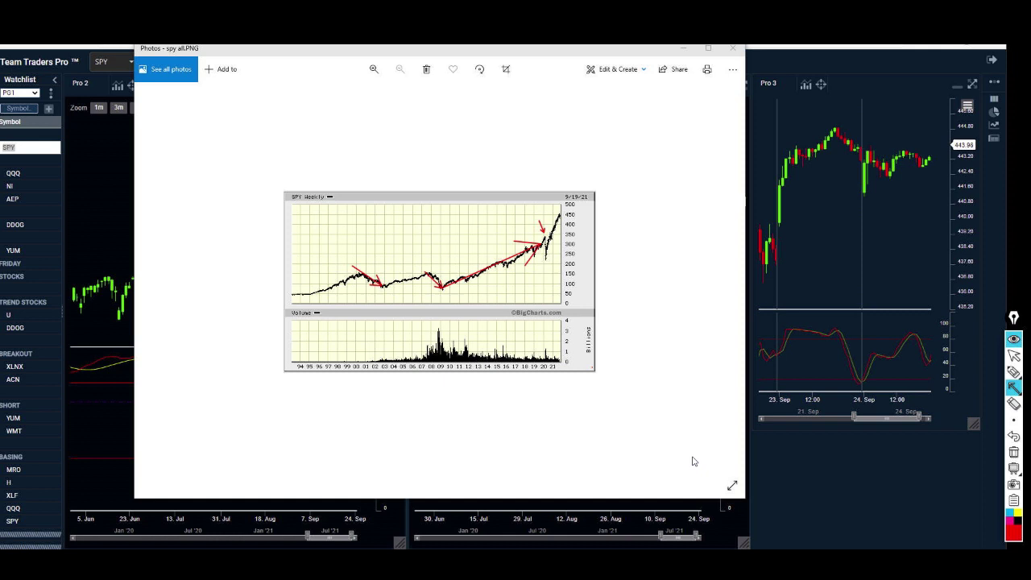
pyautogui.click(1013, 451)
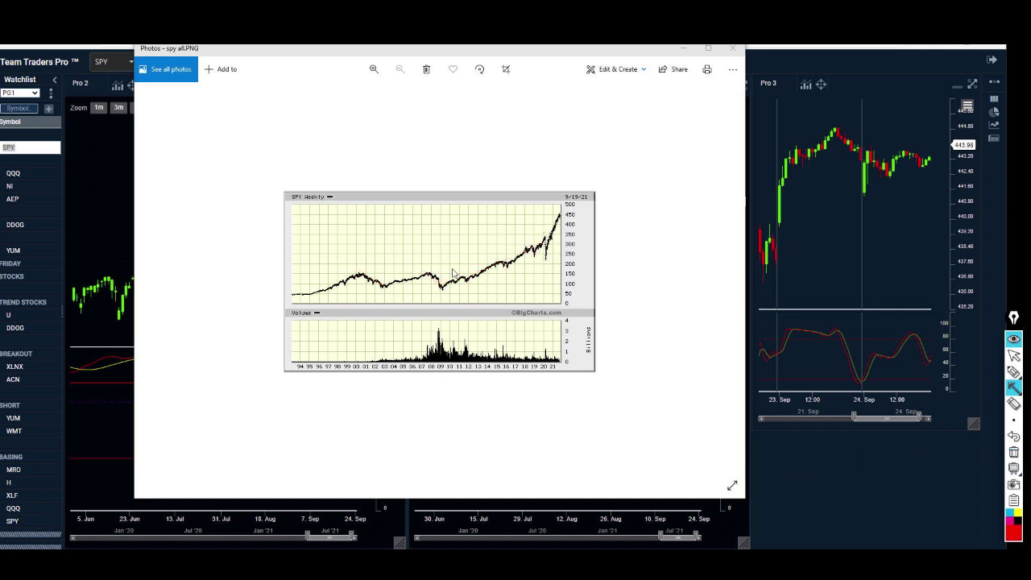
# - Redraw red arrows climbing from the 2009 low and one pointing back left at that level
pyautogui.moveTo(441, 292); pyautogui.dragTo(531, 248)
pyautogui.moveTo(503, 245); pyautogui.dragTo(541, 242)
pyautogui.moveTo(548, 288); pyautogui.dragTo(409, 289)
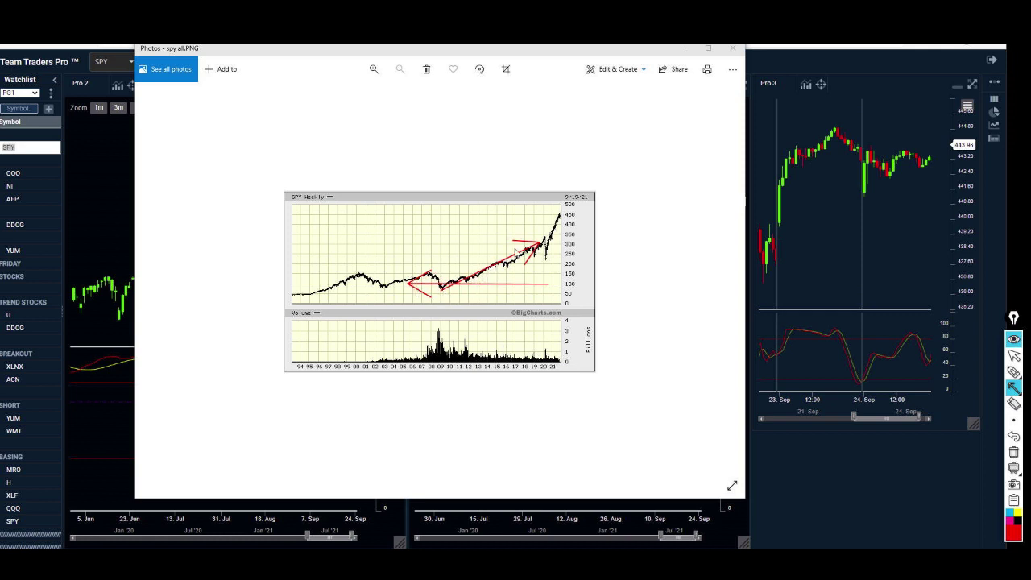
# - Clear the markup, then draw a red down arrow at the 2020 dip and one rising to the top
pyautogui.click(1013, 452)
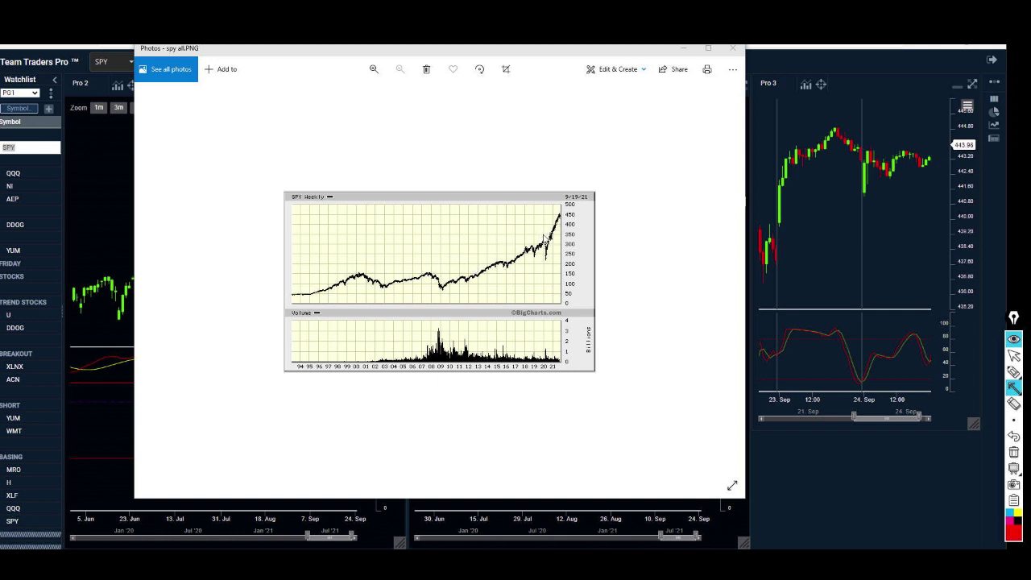
pyautogui.moveTo(544, 237); pyautogui.dragTo(547, 259)
pyautogui.moveTo(547, 246); pyautogui.dragTo(550, 258)
pyautogui.moveTo(546, 256)
pyautogui.mouseDown()
pyautogui.moveTo(561, 212)
pyautogui.moveTo(562, 229)
pyautogui.mouseUp()
pyautogui.click(1013, 452)
pyautogui.moveTo(546, 255); pyautogui.dragTo(558, 214)
pyautogui.moveTo(443, 287)
pyautogui.mouseDown()
pyautogui.moveTo(517, 263)
pyautogui.moveTo(546, 230)
pyautogui.mouseUp()
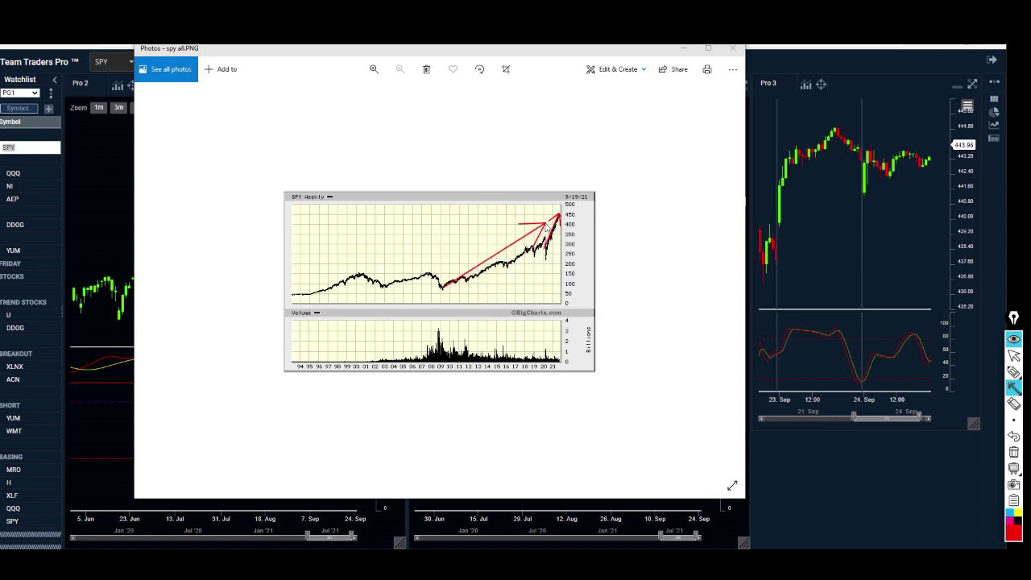
pyautogui.moveTo(549, 228); pyautogui.dragTo(550, 246)
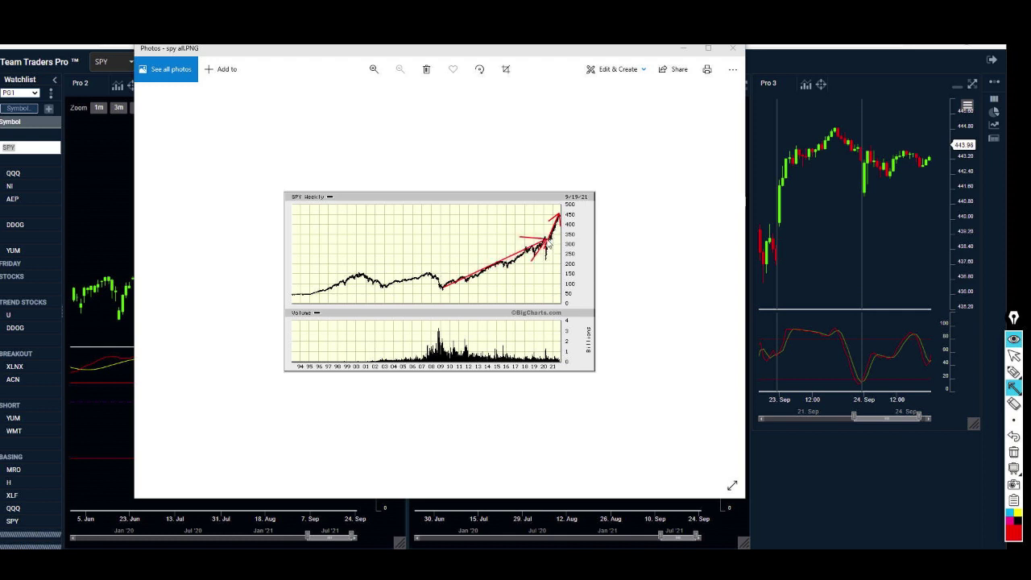
pyautogui.moveTo(549, 246)
pyautogui.mouseDown()
pyautogui.moveTo(460, 280)
pyautogui.moveTo(455, 292)
pyautogui.moveTo(555, 239)
pyautogui.moveTo(474, 272)
pyautogui.moveTo(551, 223)
pyautogui.moveTo(496, 285)
pyautogui.moveTo(445, 286)
pyautogui.moveTo(559, 226)
pyautogui.mouseUp()
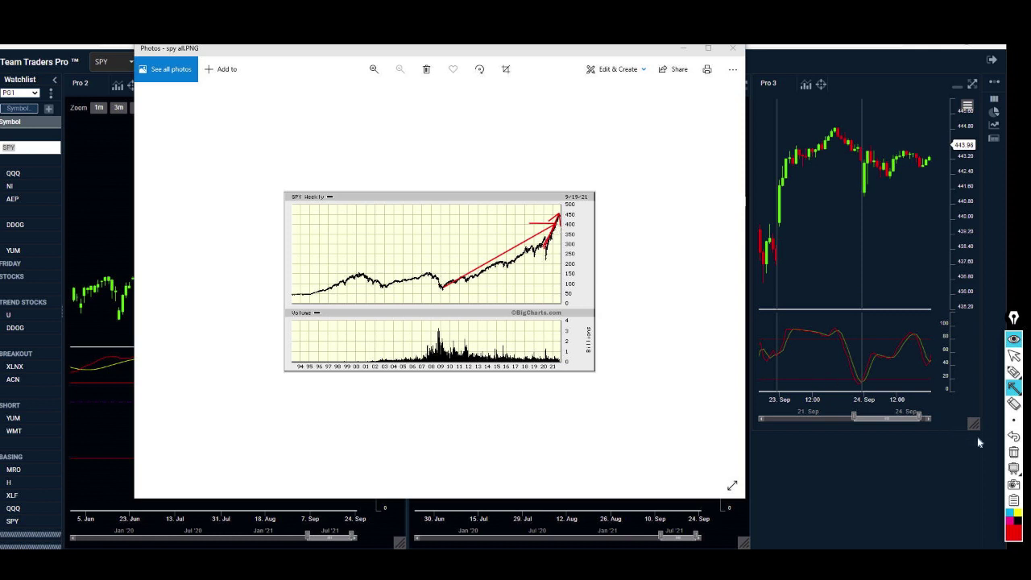
# - Clear the markup, close the SPY photo and reset Pro 2 to about three months of candles
pyautogui.click(1013, 452)
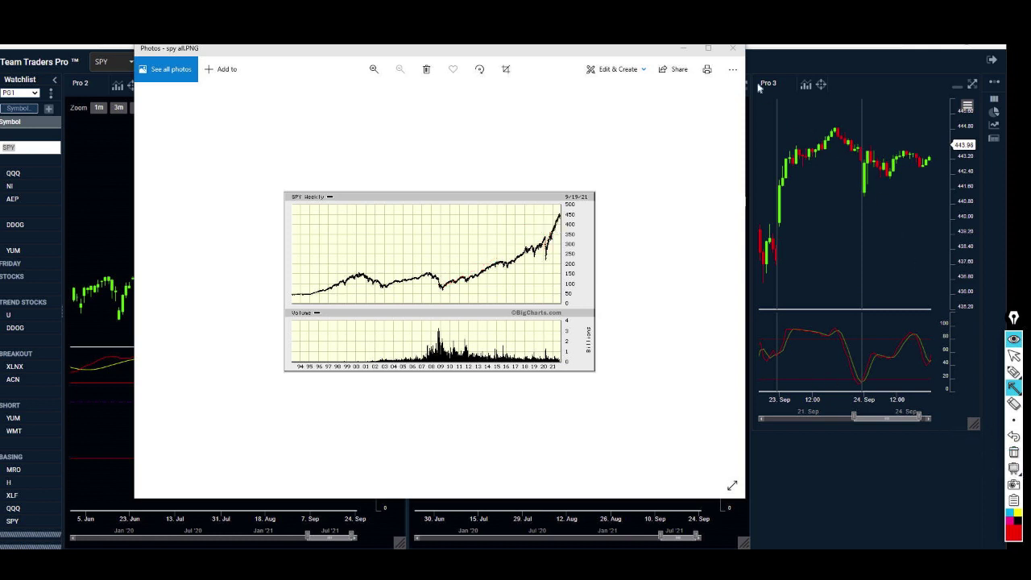
pyautogui.click(1013, 355)
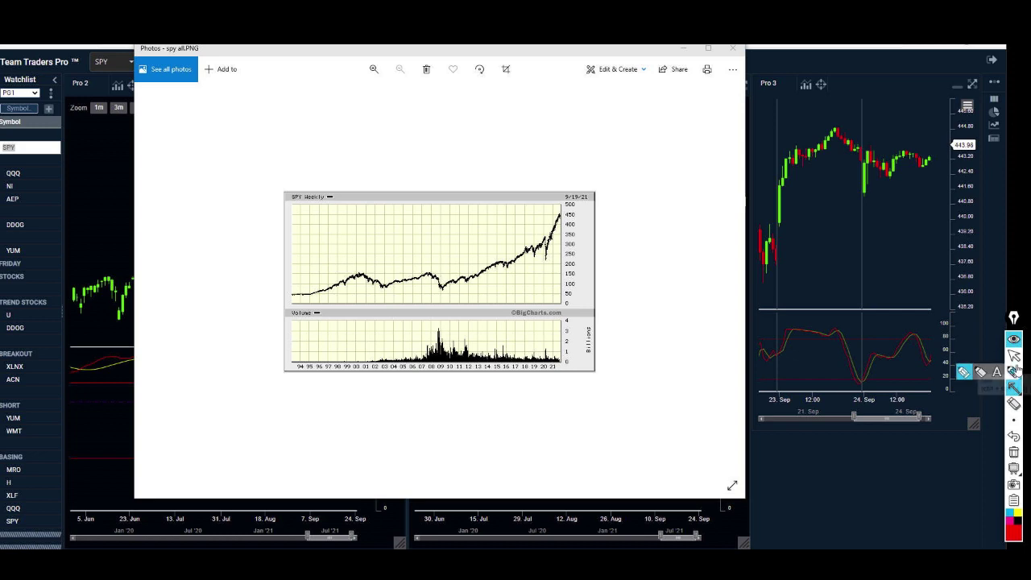
pyautogui.click(733, 50)
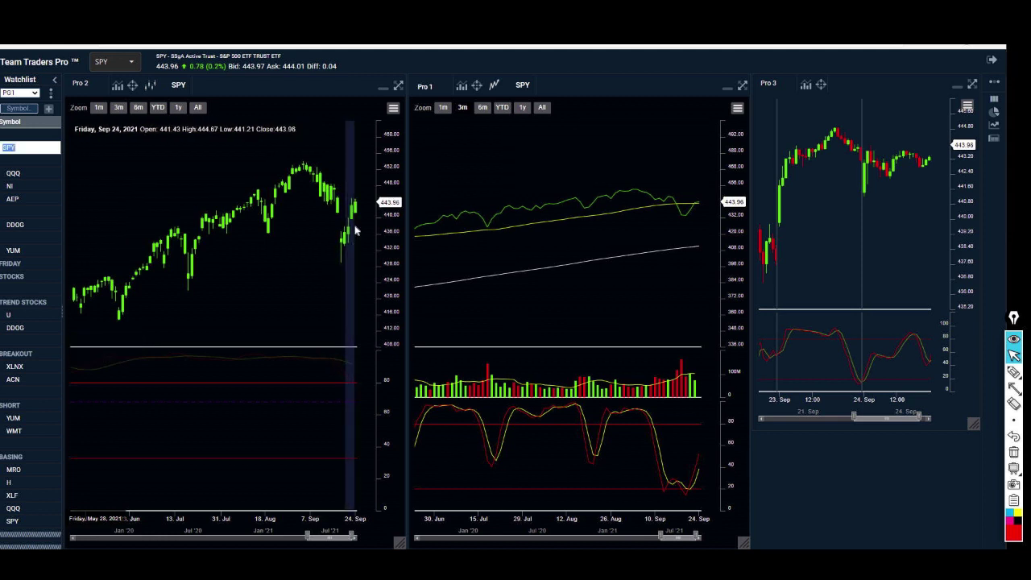
pyautogui.moveTo(345, 249); pyautogui.dragTo(338, 308)
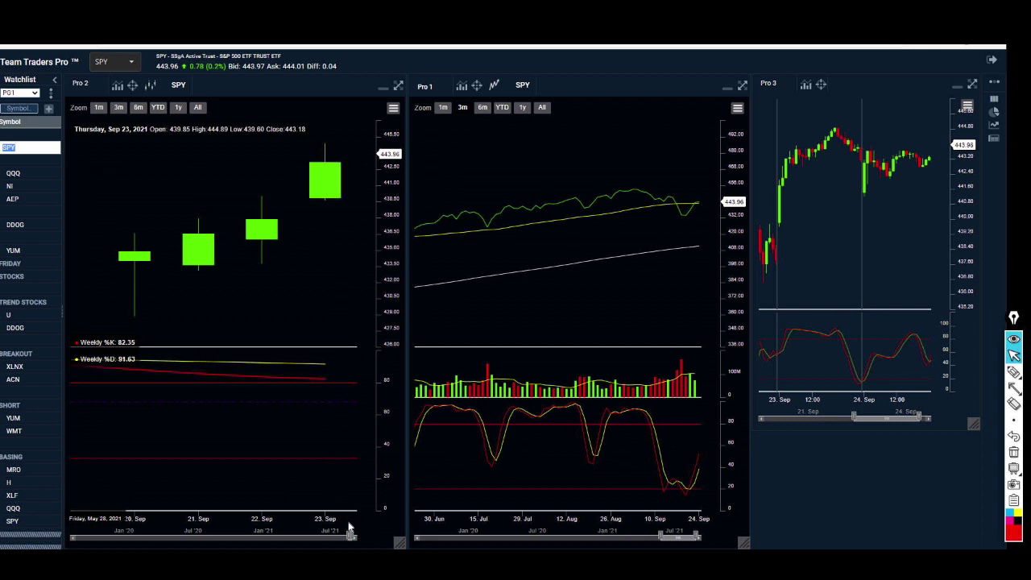
pyautogui.moveTo(351, 533); pyautogui.dragTo(319, 526)
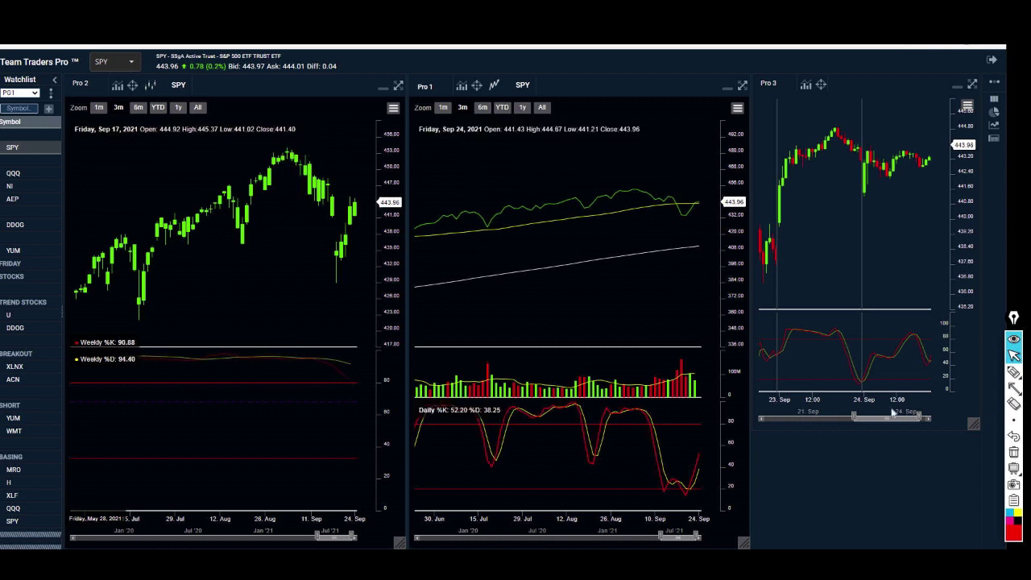
pyautogui.moveTo(995, 388)
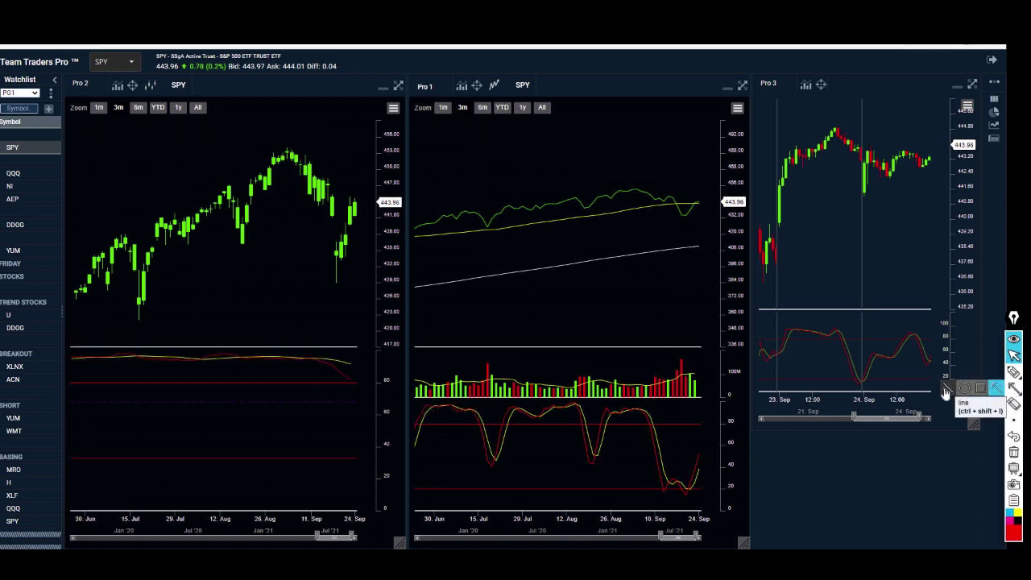
# - Draw straight lines across the chart peak and along the recent rebound
pyautogui.click(947, 388)
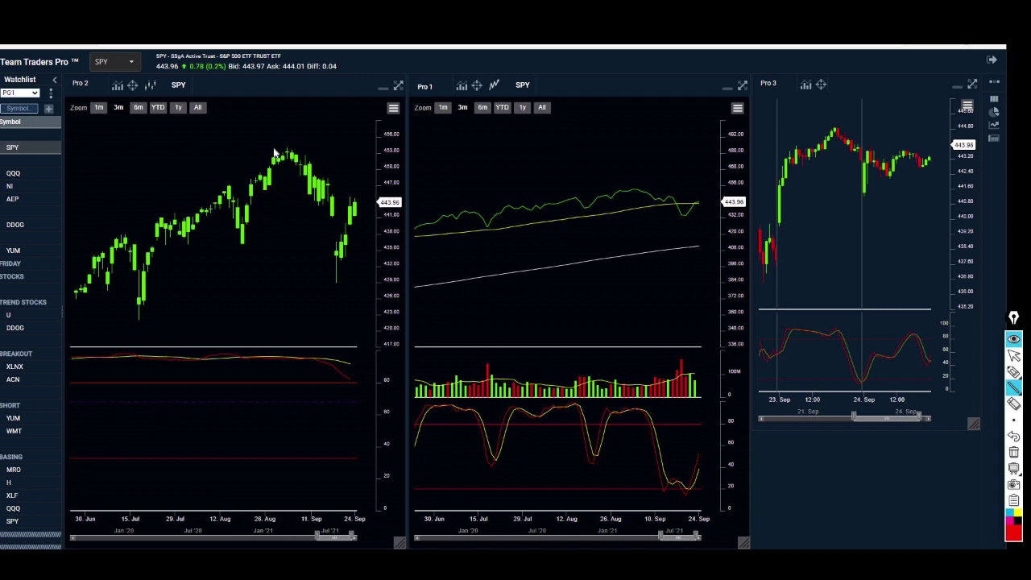
pyautogui.moveTo(263, 148); pyautogui.dragTo(300, 149)
pyautogui.moveTo(342, 273); pyautogui.dragTo(353, 212)
pyautogui.moveTo(1013, 388)
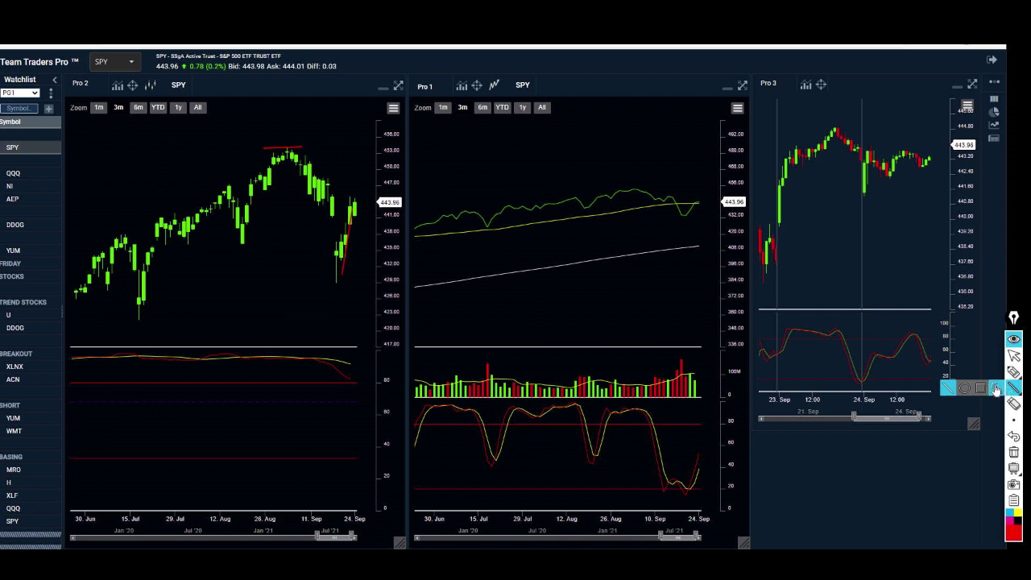
# - Draw red arrows at the stochastic downturn and the recent SPY low, then clear all drawings
pyautogui.click(996, 390)
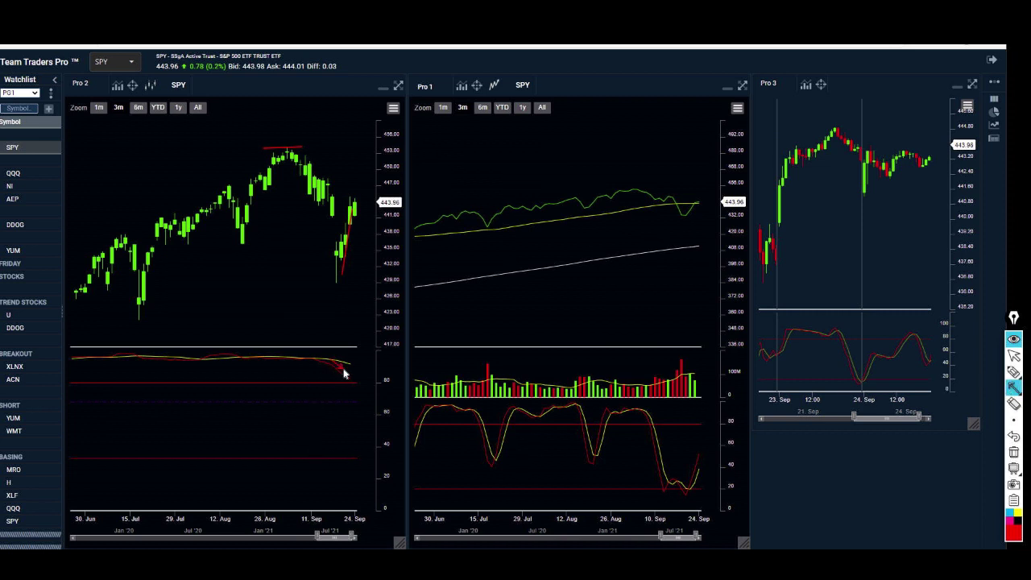
pyautogui.moveTo(332, 363); pyautogui.dragTo(357, 380)
pyautogui.moveTo(295, 284); pyautogui.dragTo(340, 288)
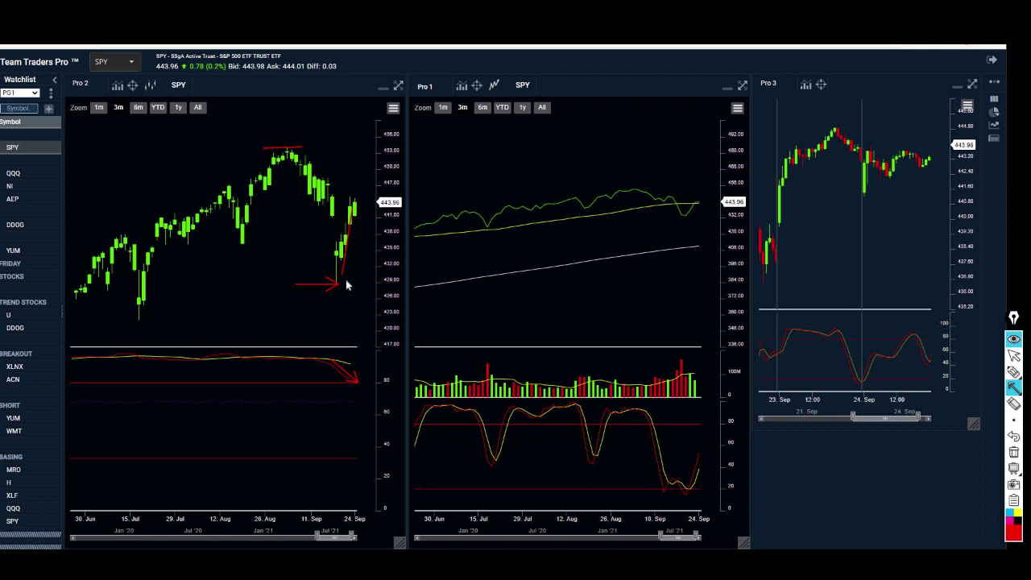
pyautogui.click(1013, 451)
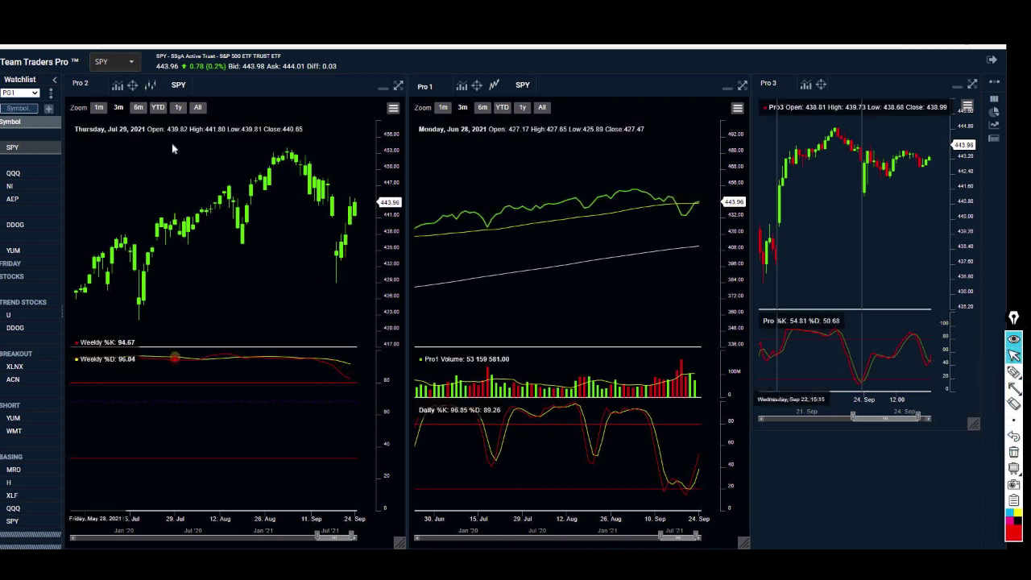
pyautogui.click(119, 87)
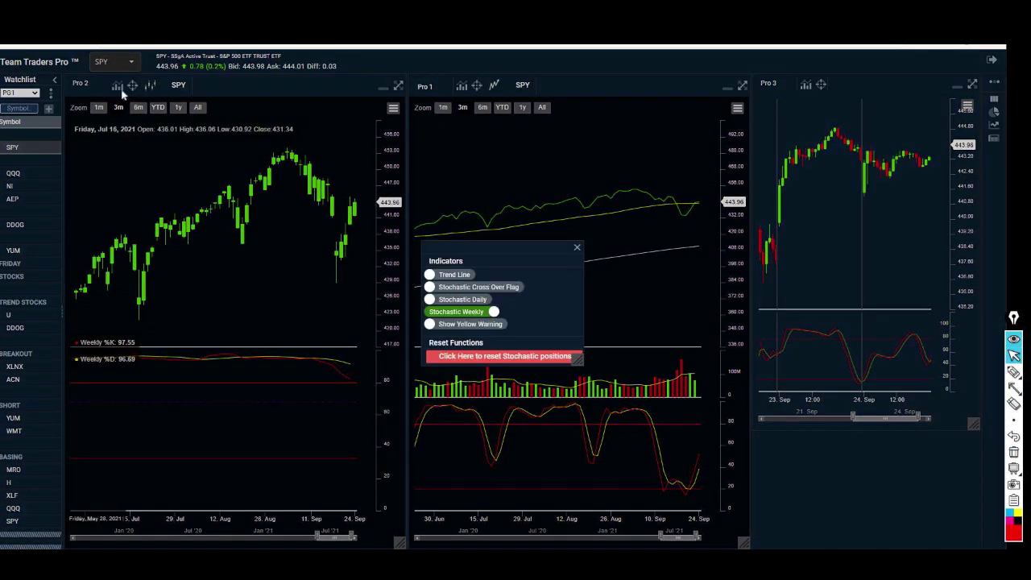
pyautogui.click(433, 324)
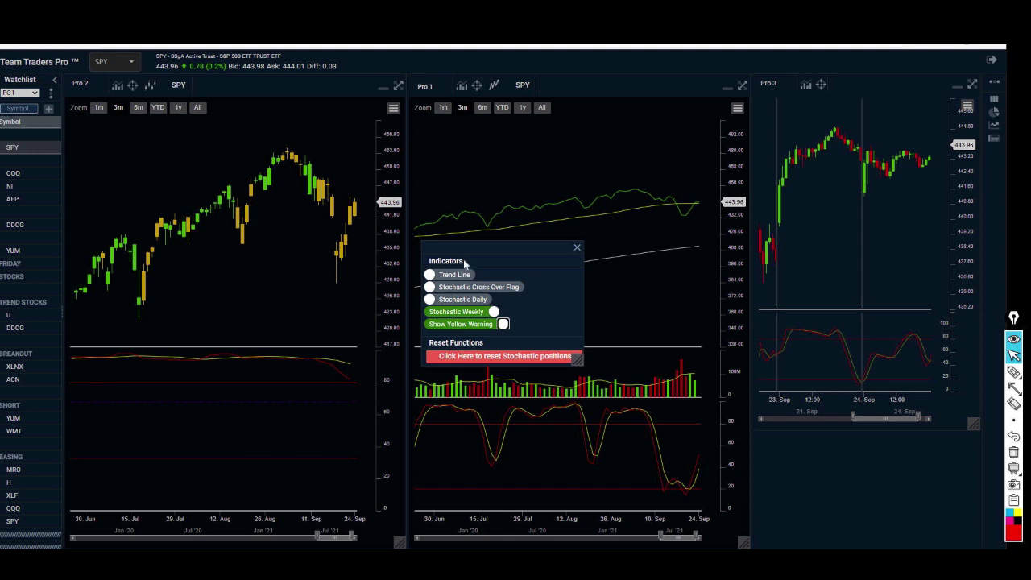
pyautogui.click(459, 325)
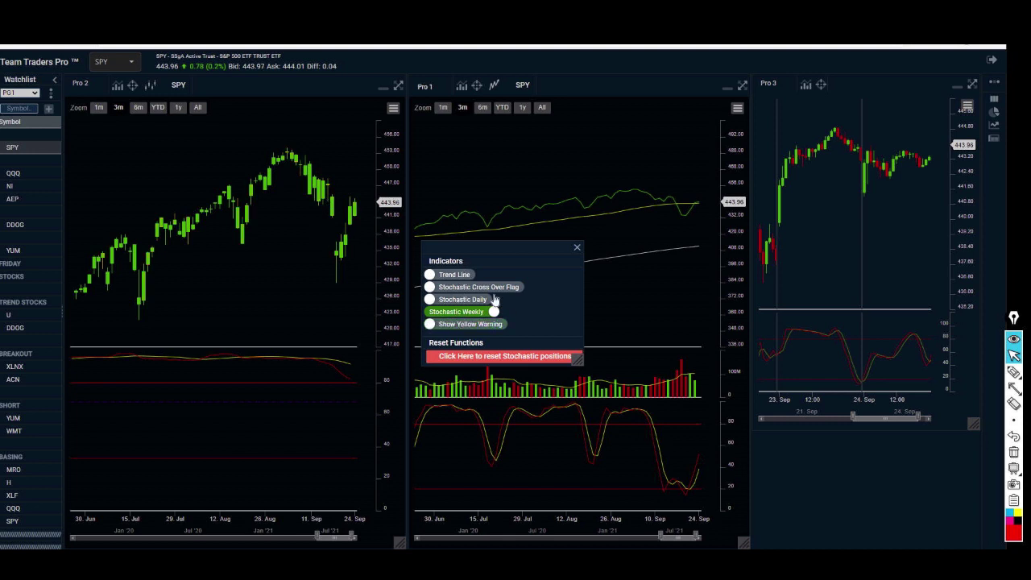
pyautogui.click(576, 248)
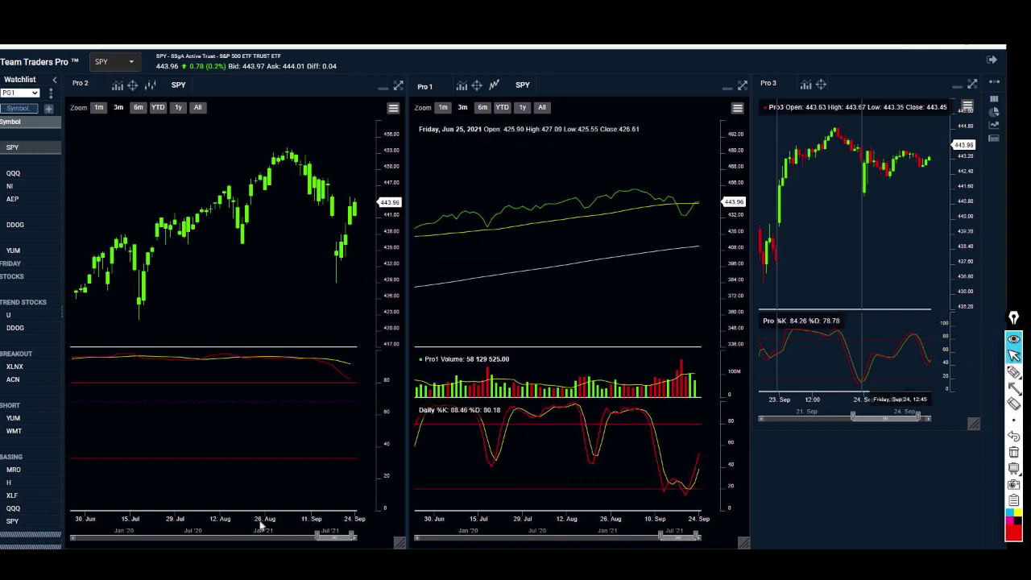
# - Load DDOG into all charts and return to the plain pointer with price readouts
pyautogui.click(16, 328)
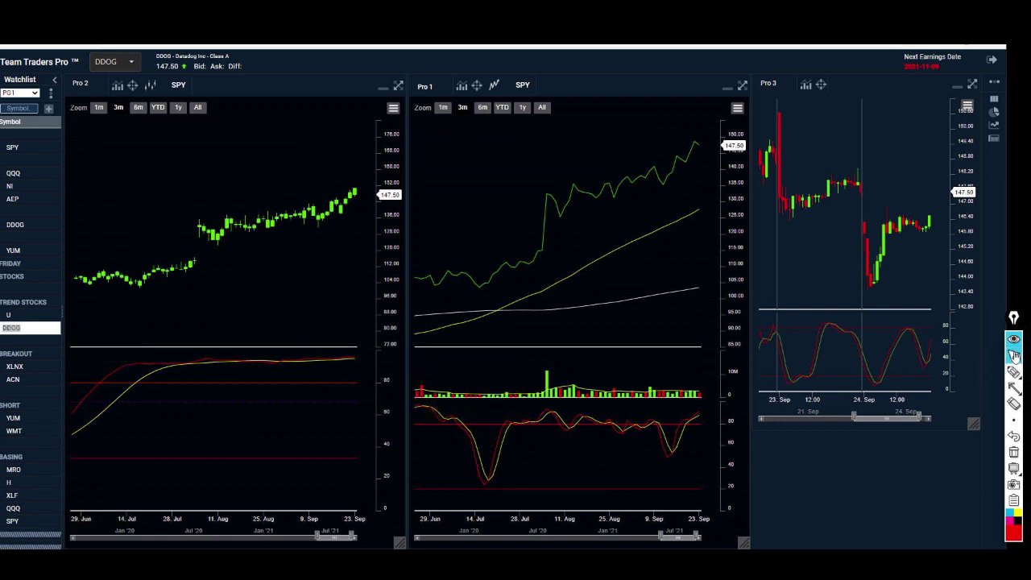
pyautogui.click(1013, 355)
pyautogui.scroll(2, 30, 360)
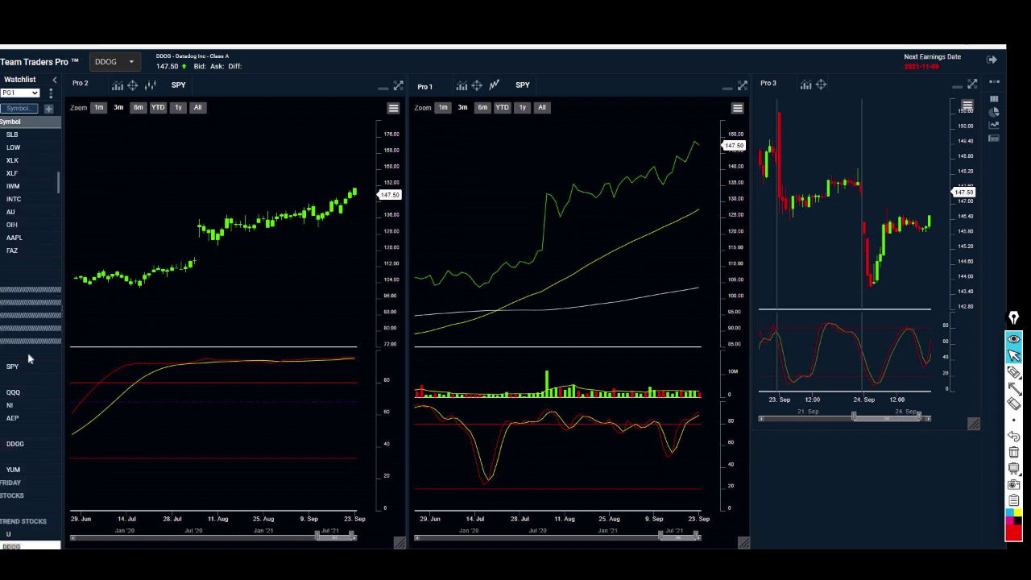
pyautogui.scroll(-3, 30, 360)
pyautogui.scroll(-5, 30, 360)
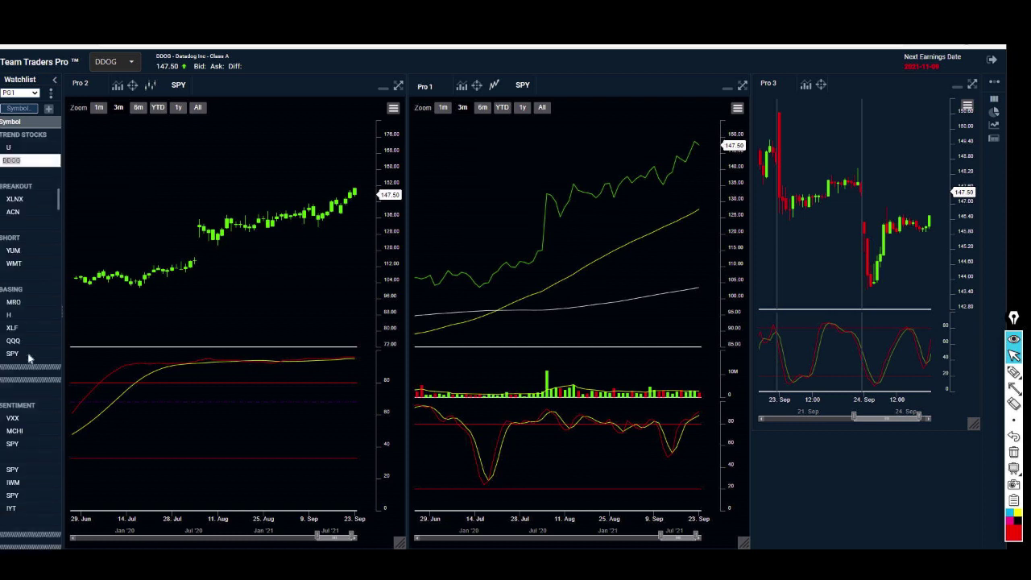
pyautogui.scroll(-6, 30, 359)
pyautogui.scroll(-2, 30, 360)
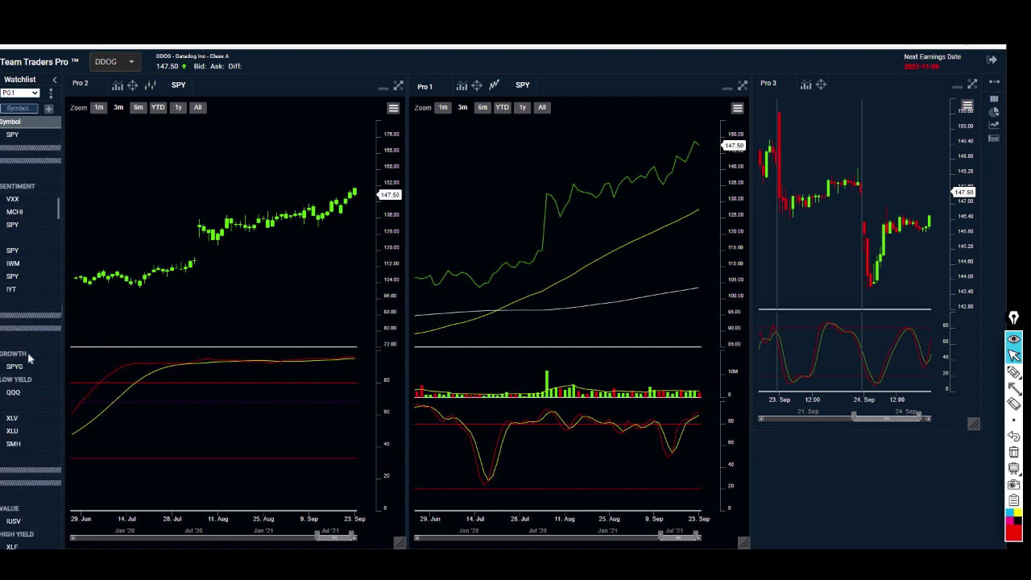
pyautogui.scroll(-5, 29, 360)
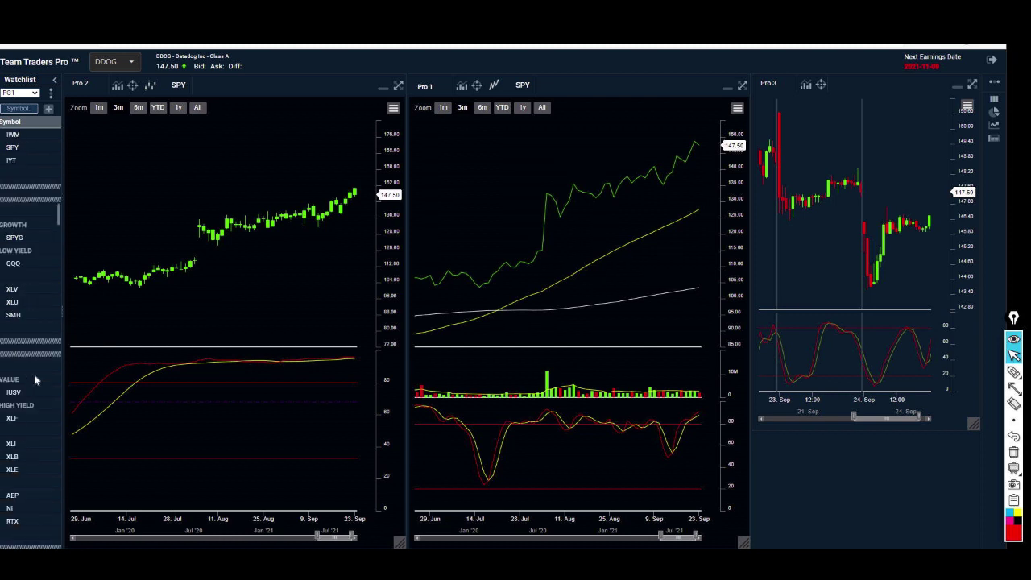
pyautogui.scroll(-2, 35, 379)
pyautogui.scroll(-3, 35, 379)
pyautogui.scroll(-3, 34, 381)
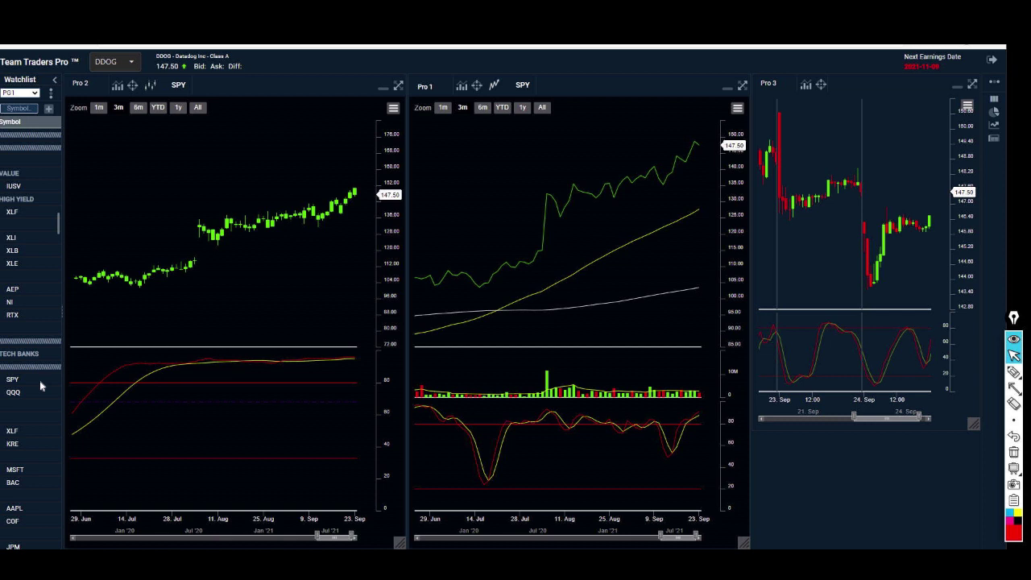
pyautogui.scroll(-2, 40, 388)
pyautogui.scroll(-4, 40, 395)
pyautogui.scroll(-2, 40, 396)
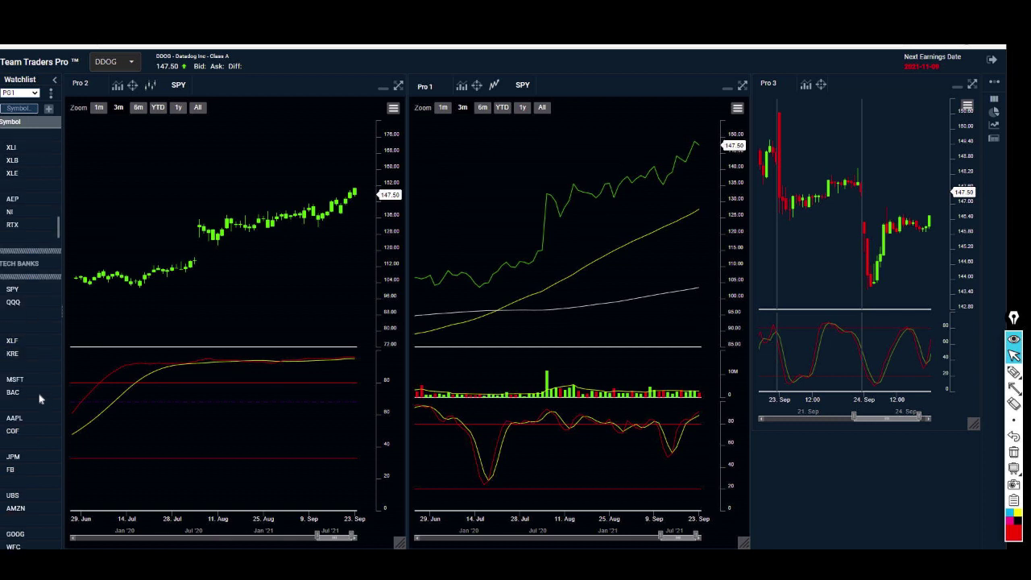
pyautogui.scroll(-4, 39, 398)
pyautogui.scroll(-4, 39, 398)
pyautogui.scroll(-2, 39, 399)
pyautogui.scroll(-5, 39, 398)
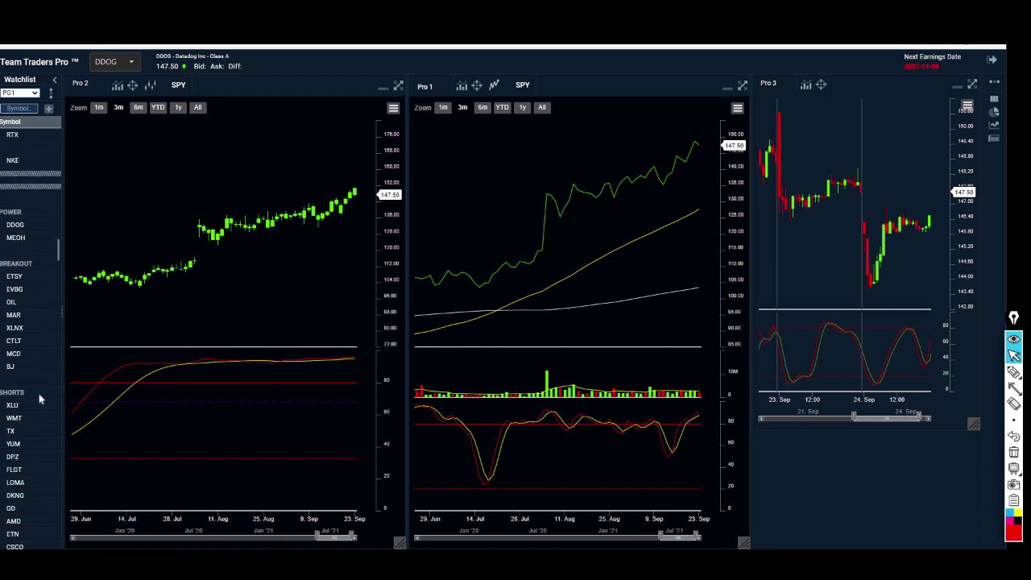
pyautogui.scroll(-2, 40, 398)
pyautogui.scroll(-3, 40, 398)
pyautogui.scroll(-3, 39, 401)
pyautogui.scroll(-3, 39, 401)
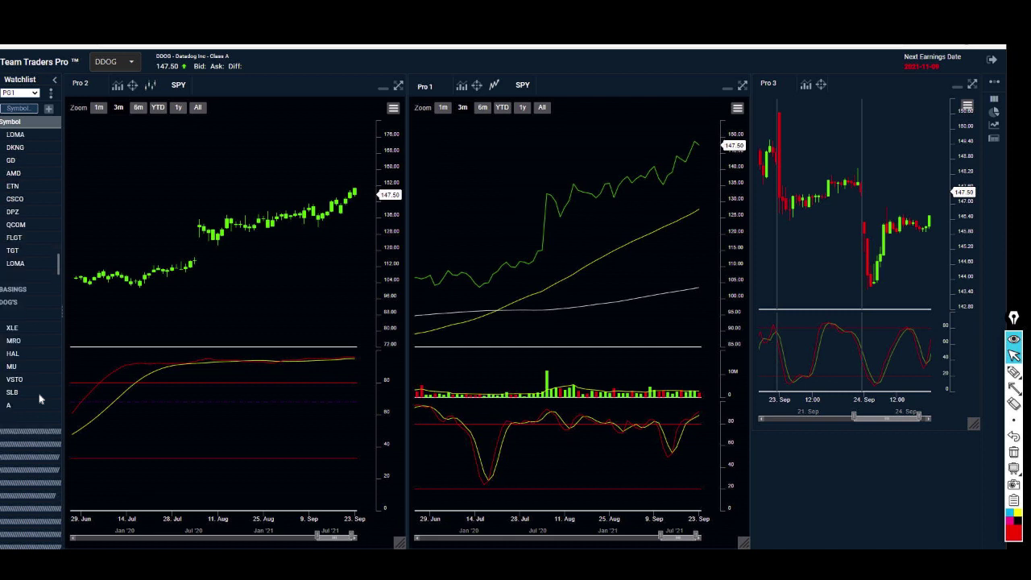
pyautogui.scroll(-3, 40, 404)
pyautogui.scroll(4, 40, 405)
pyautogui.scroll(4, 40, 404)
pyautogui.scroll(4, 40, 404)
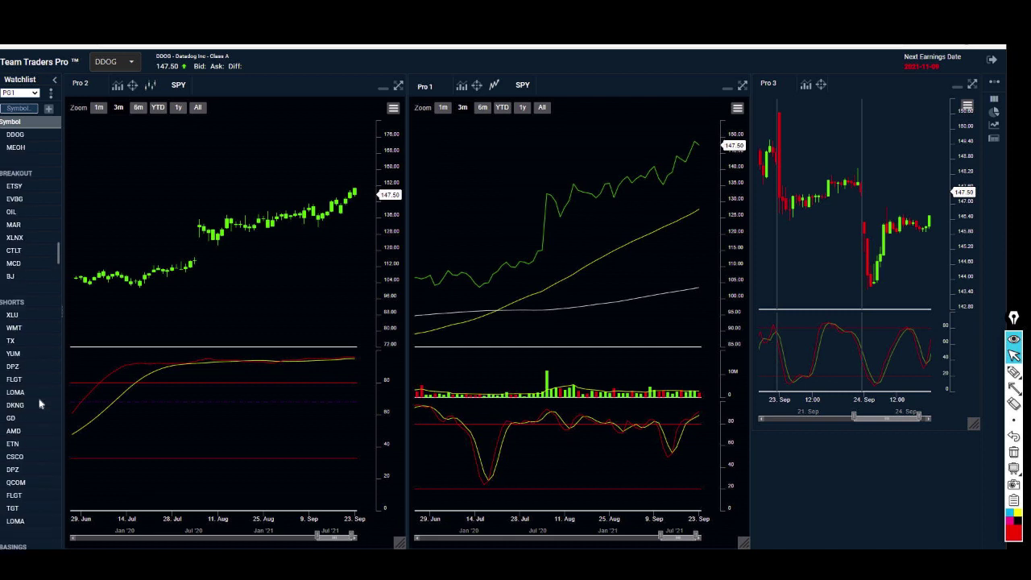
pyautogui.scroll(3, 40, 404)
pyautogui.scroll(2, 39, 404)
pyautogui.scroll(5, 39, 404)
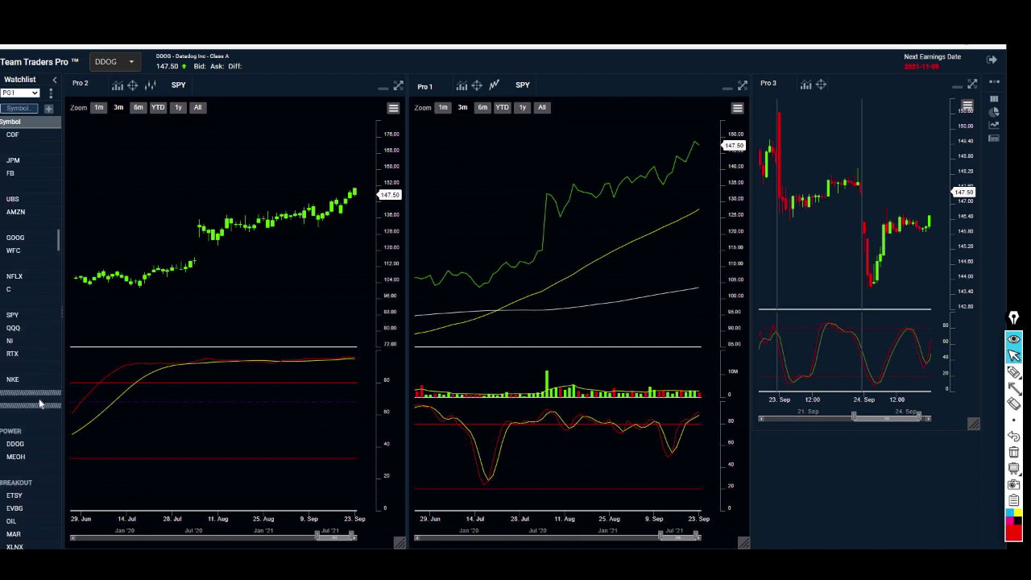
pyautogui.scroll(3, 39, 405)
pyautogui.scroll(3, 40, 404)
pyautogui.scroll(3, 39, 404)
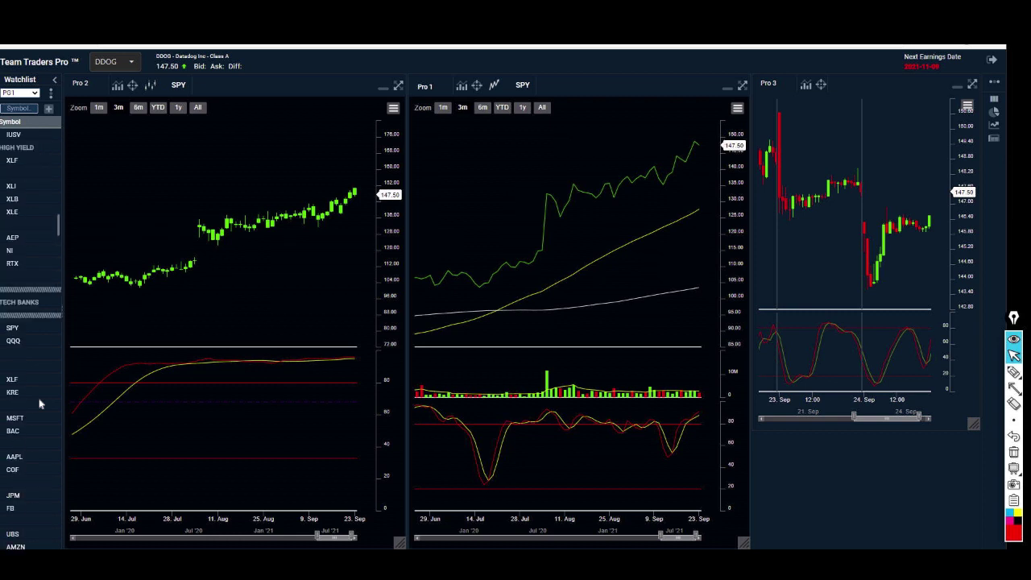
pyautogui.scroll(3, 39, 405)
pyautogui.scroll(2, 40, 404)
pyautogui.scroll(3, 40, 404)
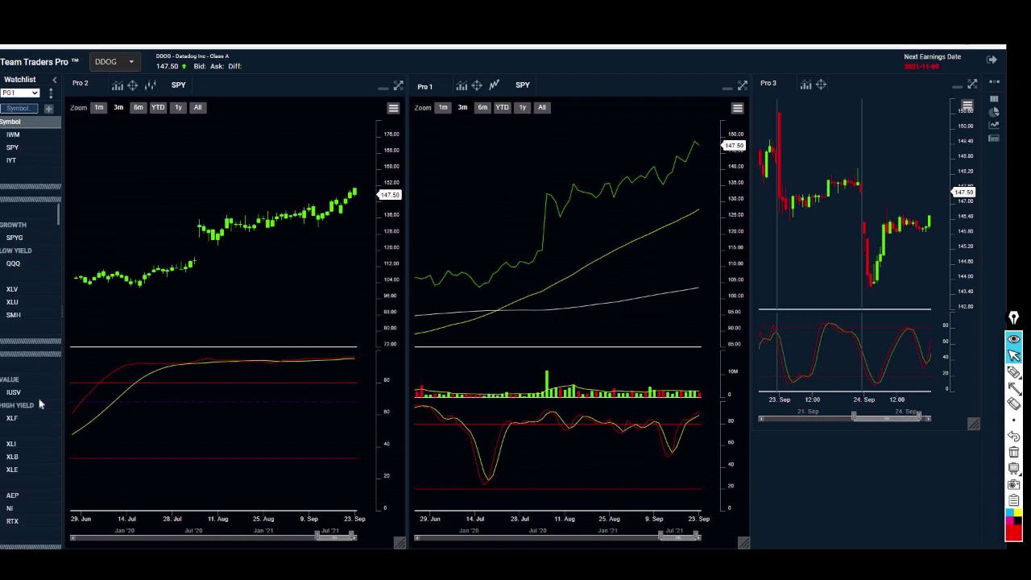
pyautogui.scroll(2, 39, 404)
pyautogui.scroll(5, 39, 405)
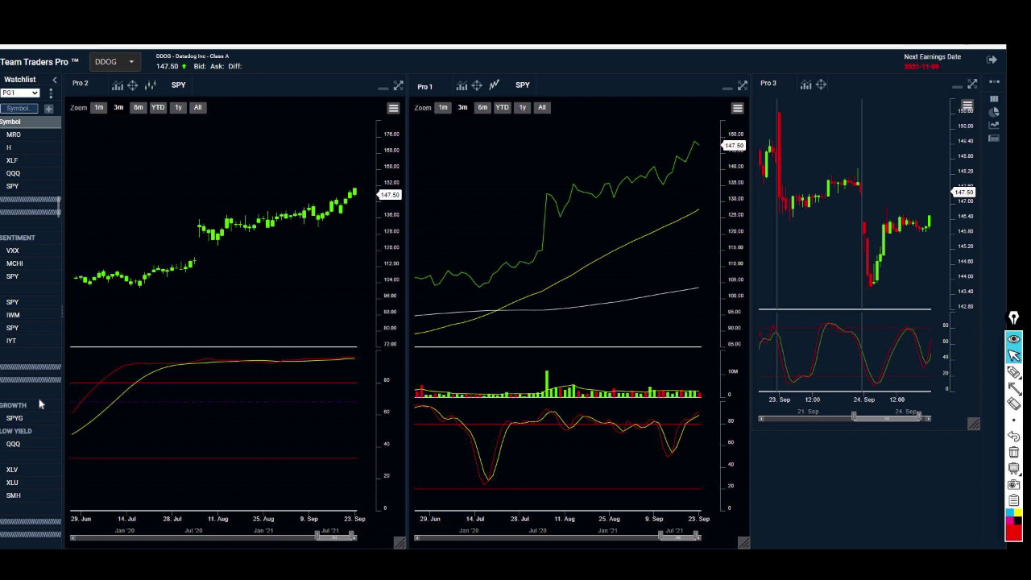
pyautogui.scroll(2, 39, 405)
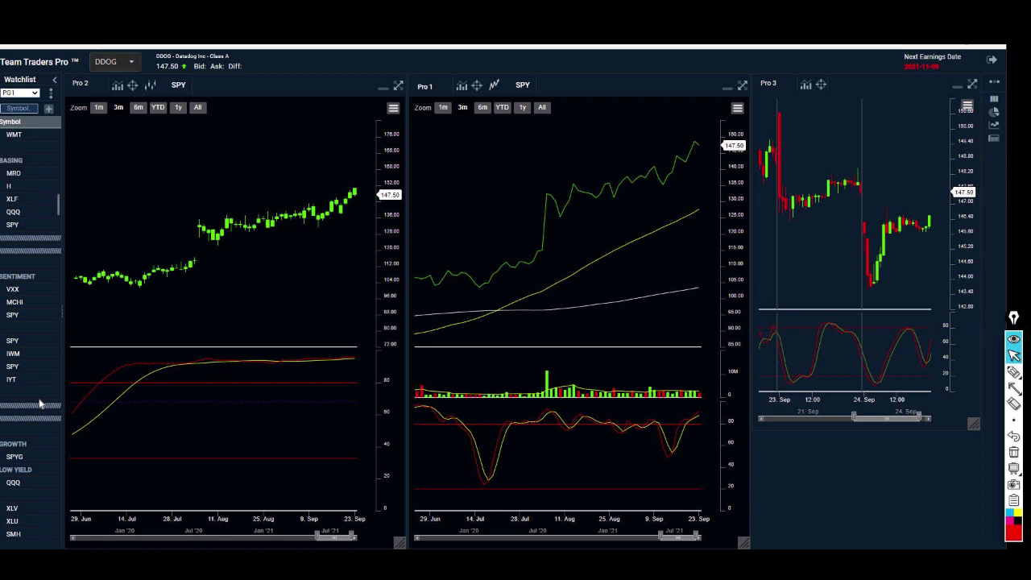
# - Flip the charts from SPY to MCHI and back, show one year on Pro 2, then load IWM
pyautogui.click(13, 315)
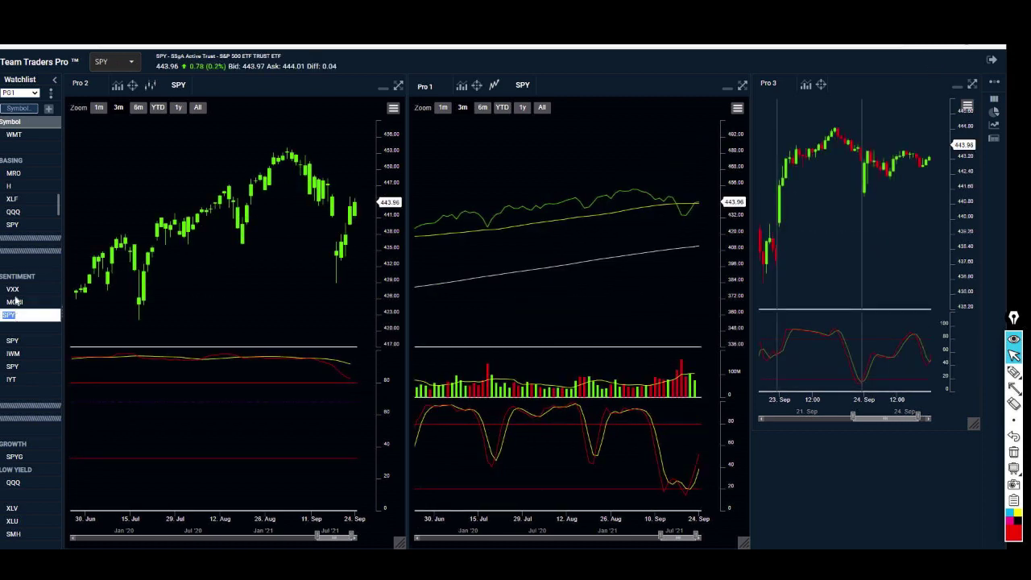
pyautogui.click(14, 301)
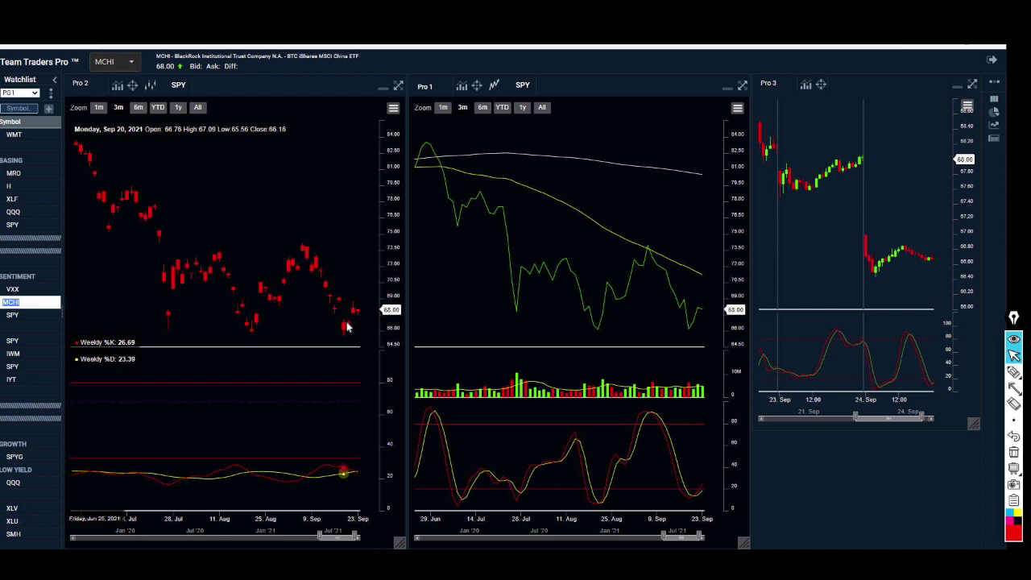
pyautogui.click(13, 315)
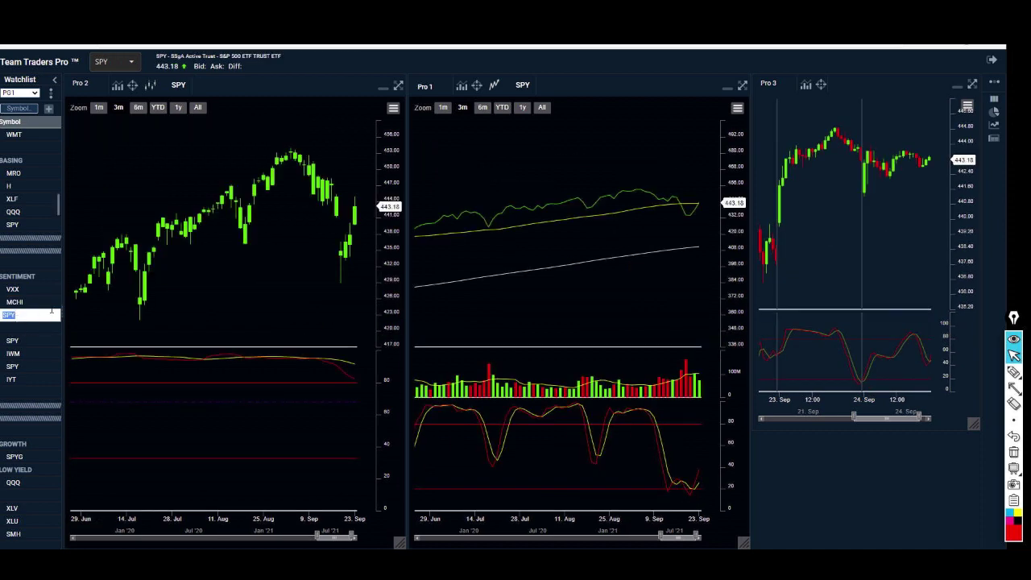
pyautogui.click(178, 107)
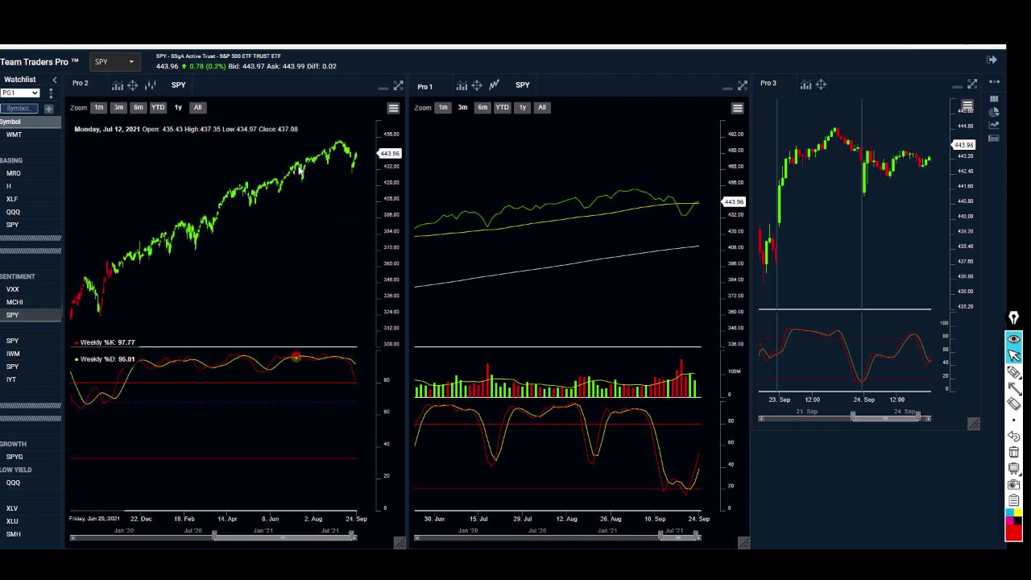
pyautogui.click(14, 354)
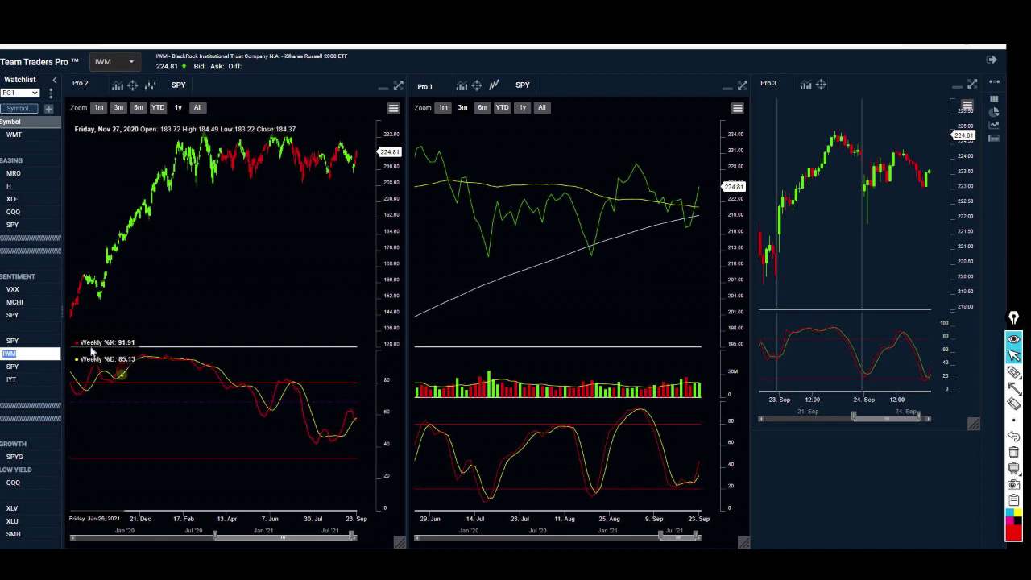
# - Reload SPY and sketch red freehand lines, including a rising trend line, on Pro 2
pyautogui.click(22, 342)
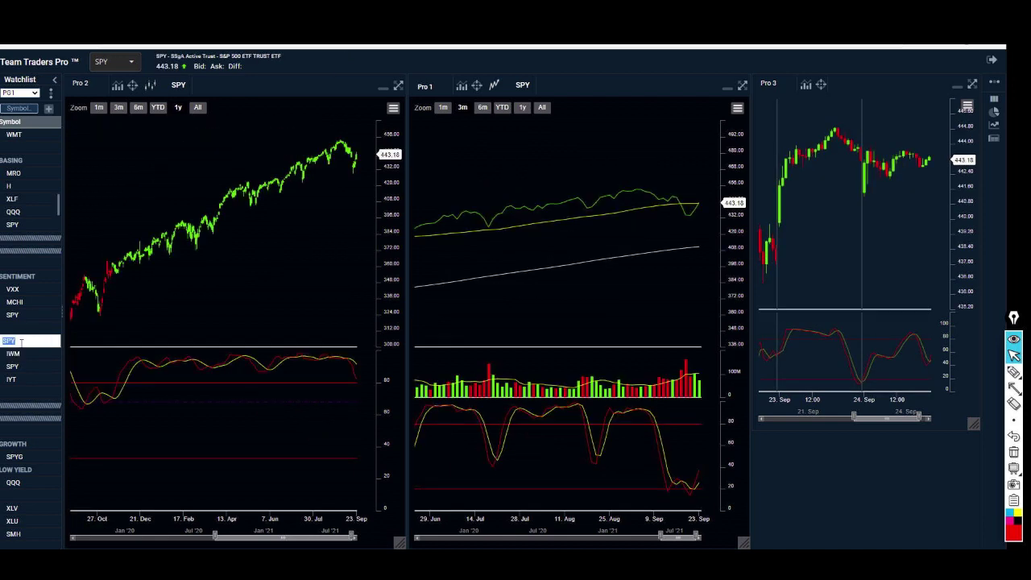
pyautogui.moveTo(1013, 389)
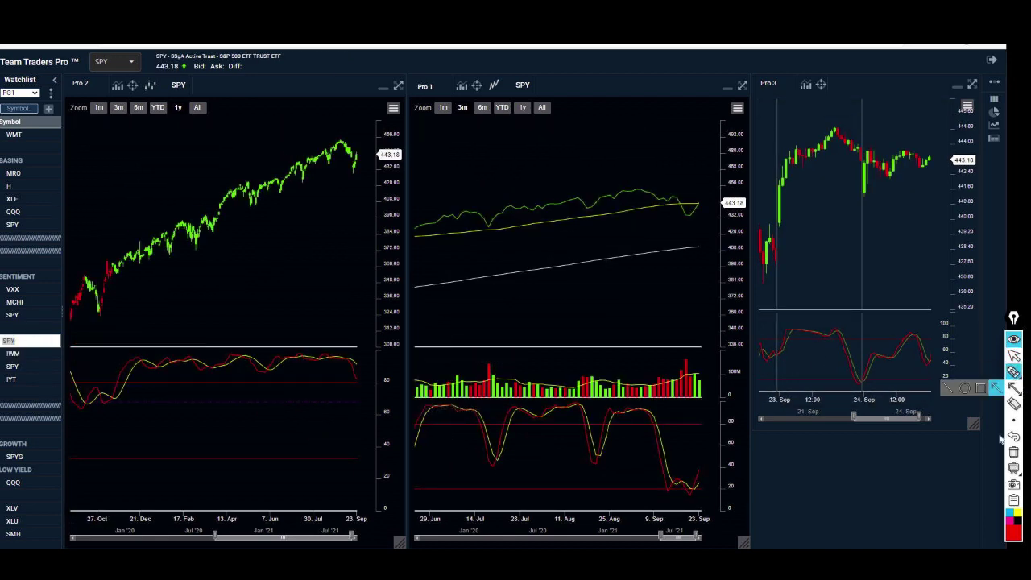
pyautogui.click(1006, 535)
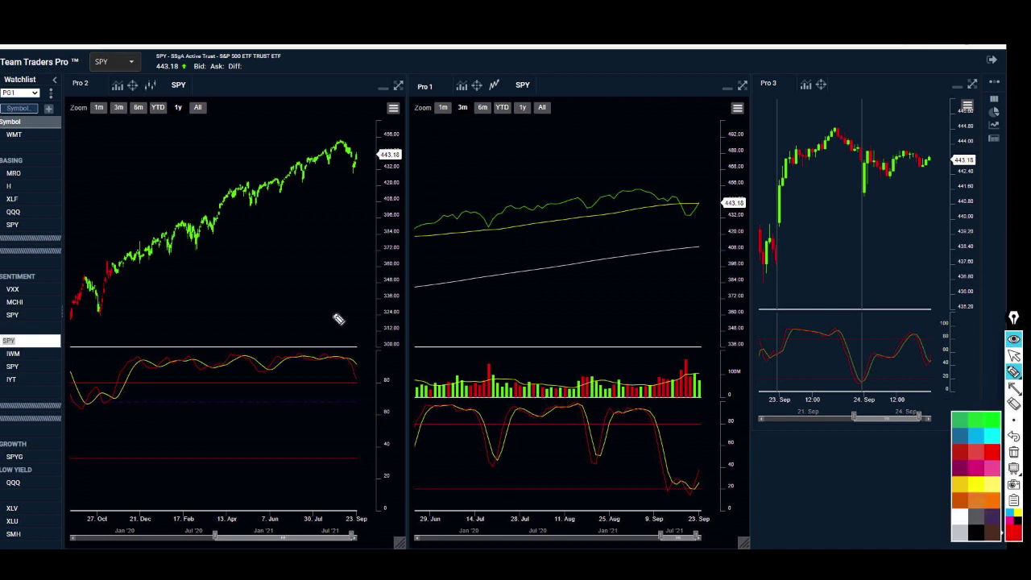
pyautogui.moveTo(96, 327)
pyautogui.mouseDown()
pyautogui.moveTo(121, 281)
pyautogui.moveTo(81, 322)
pyautogui.moveTo(126, 268)
pyautogui.mouseUp()
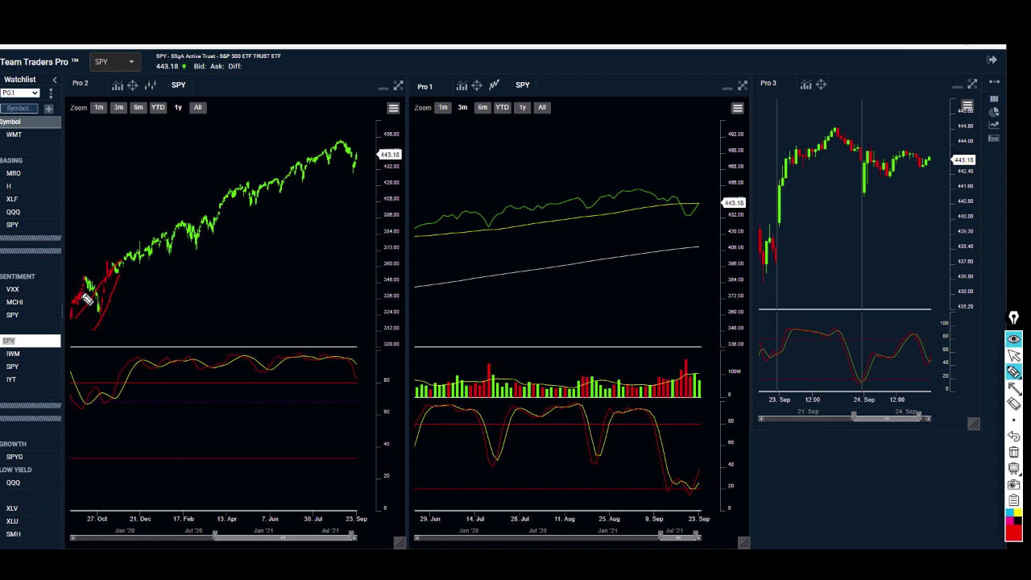
pyautogui.moveTo(117, 335)
pyautogui.mouseDown()
pyautogui.moveTo(229, 246)
pyautogui.moveTo(352, 241)
pyautogui.mouseUp()
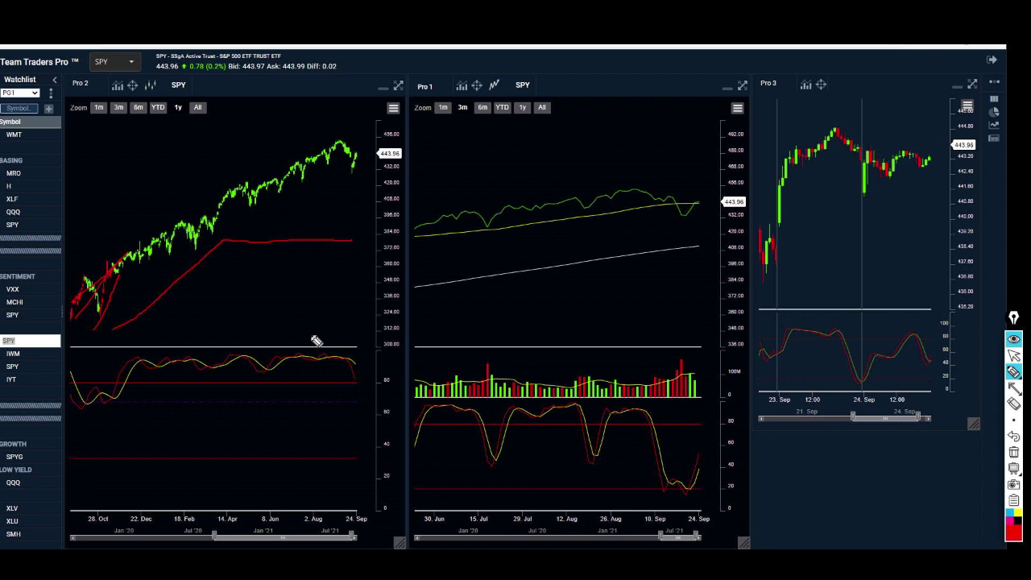
# - Erase the red sketches, restore the pointer, and flip the charts to MCHI and back to SPY
pyautogui.click(1013, 456)
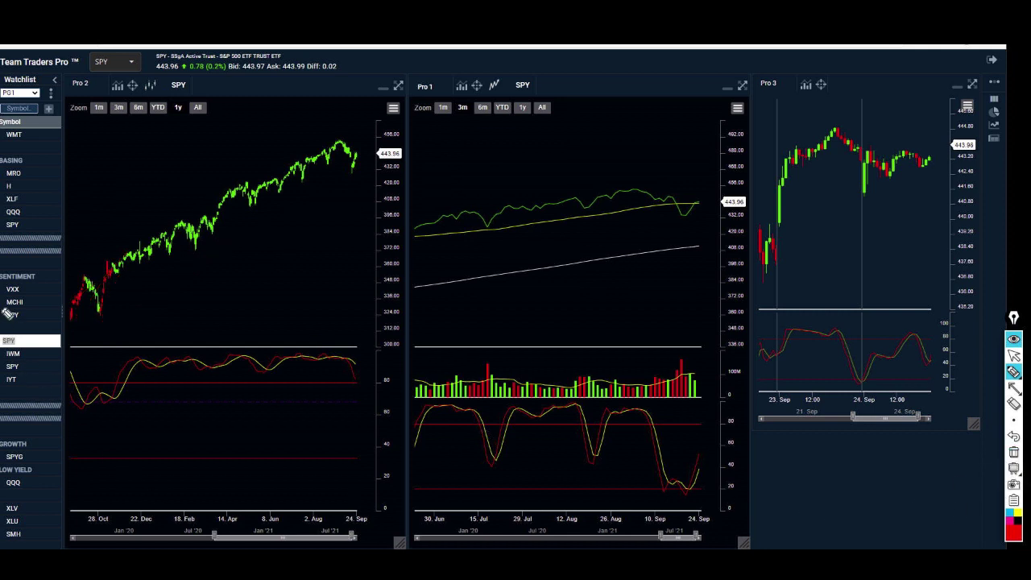
pyautogui.click(1013, 355)
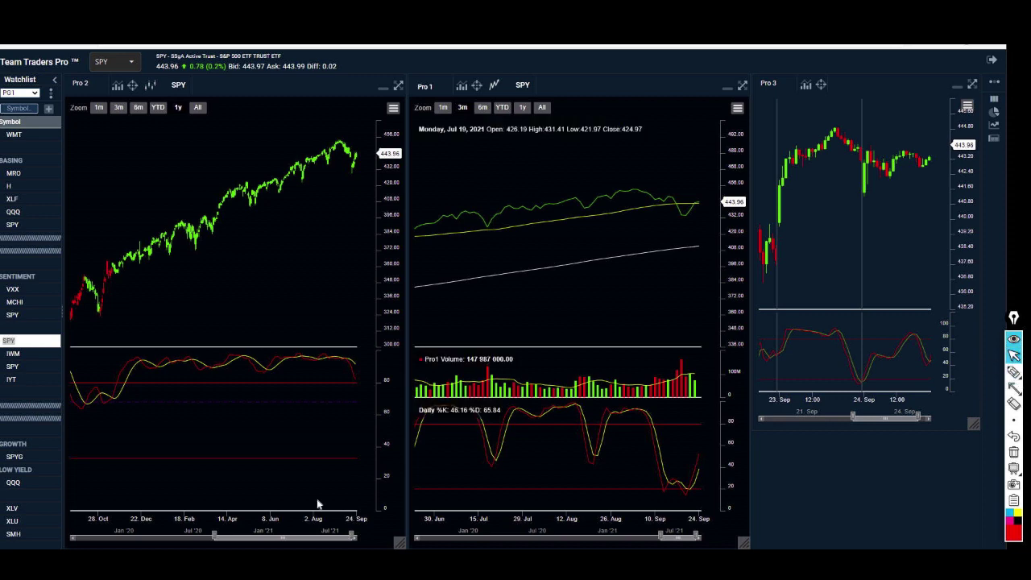
pyautogui.click(22, 302)
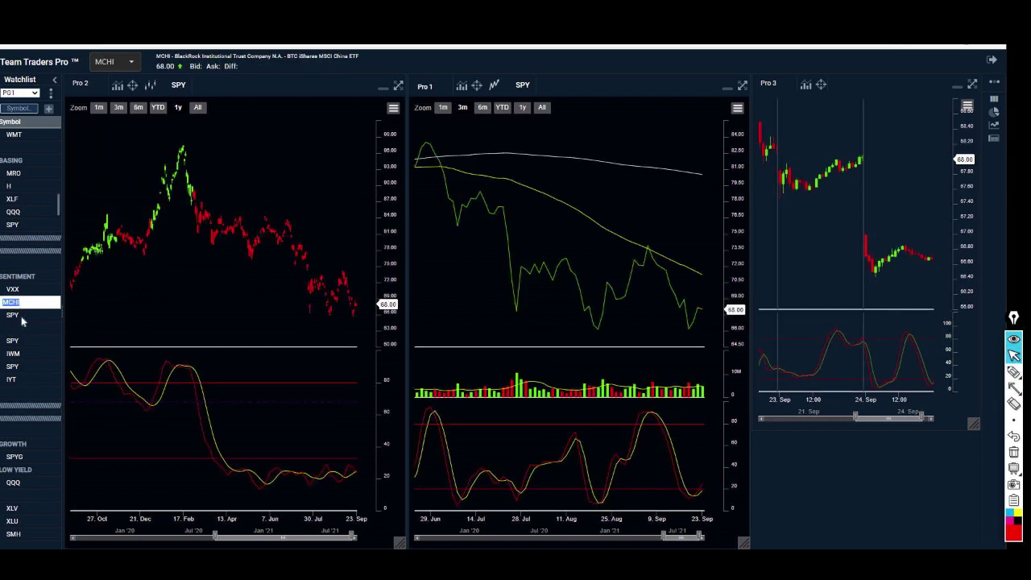
pyautogui.click(22, 316)
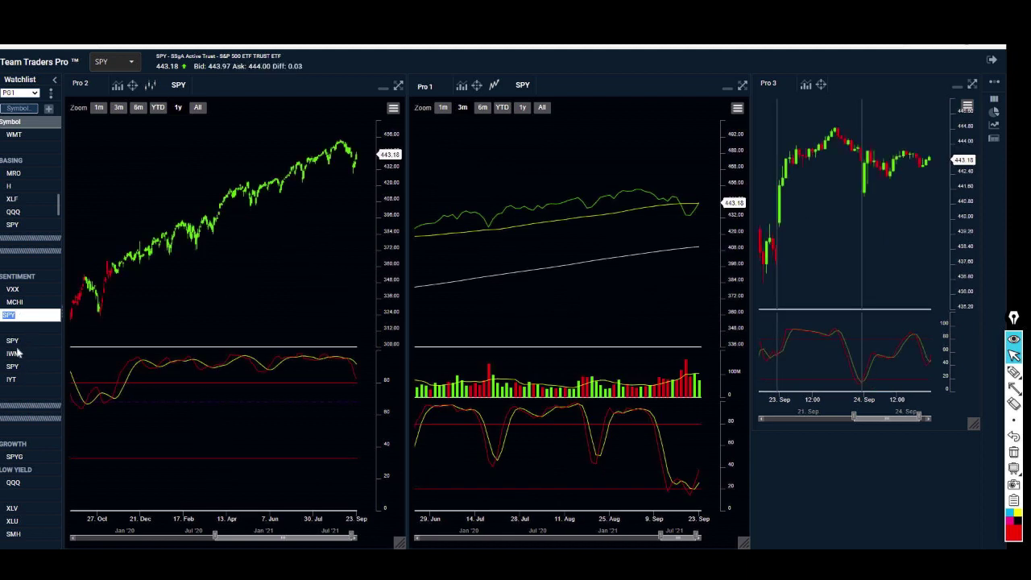
# - Cycle the charts through SPY, IWM and SPY again, ending on IYT
pyautogui.doubleClick(27, 342)
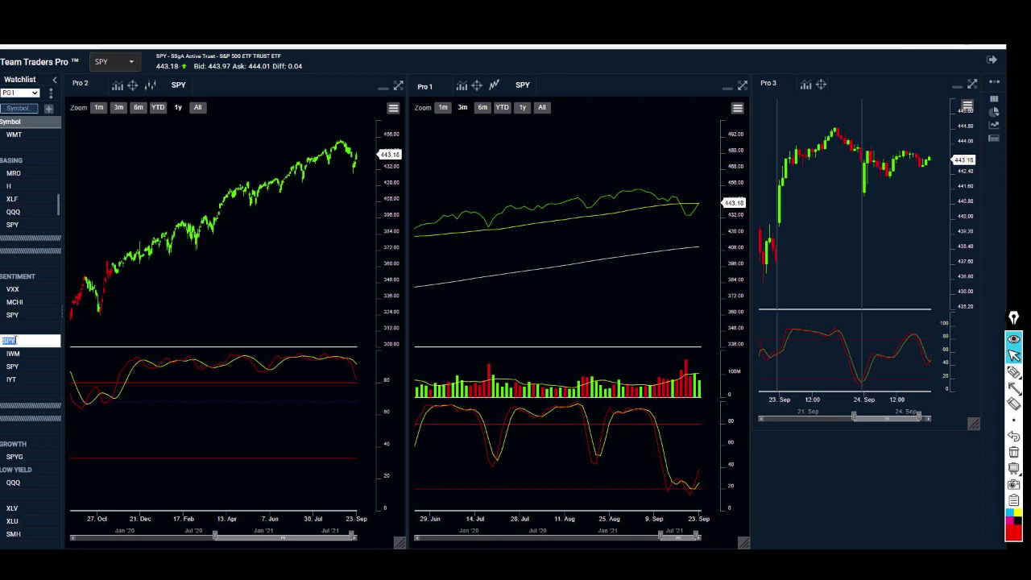
pyautogui.doubleClick(14, 355)
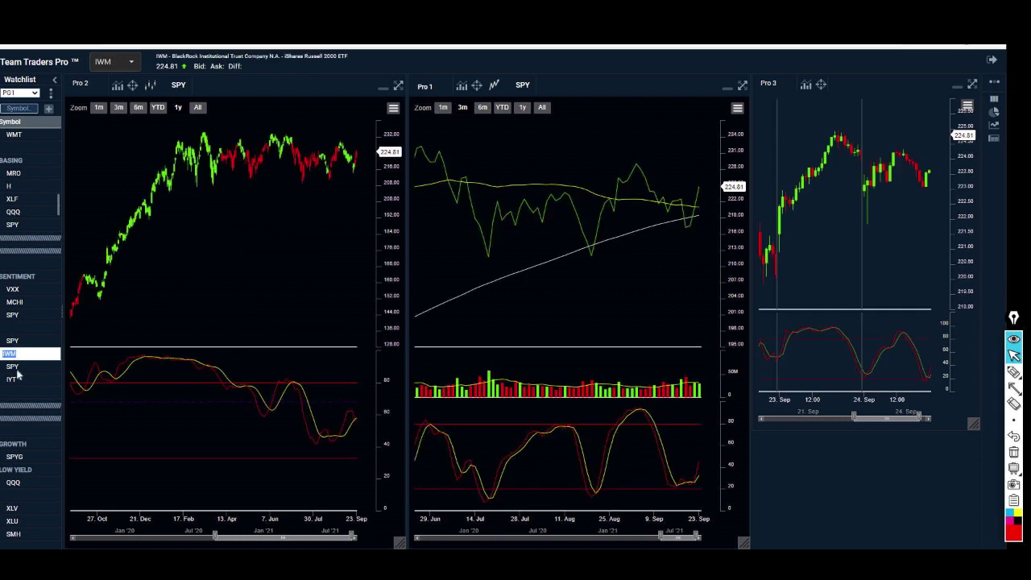
pyautogui.doubleClick(16, 368)
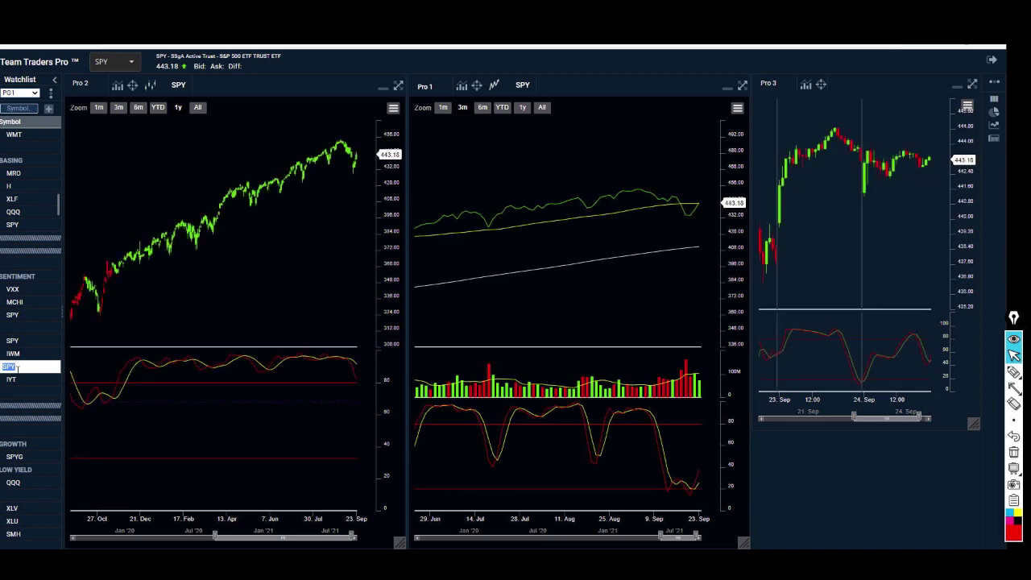
pyautogui.doubleClick(14, 379)
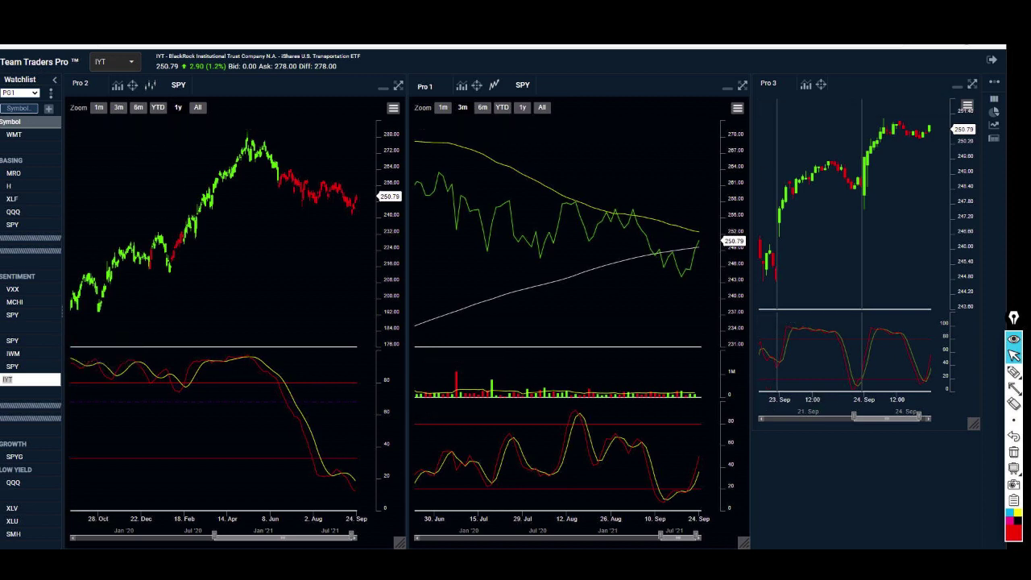
pyautogui.moveTo(1030, 190); pyautogui.dragTo(379, 91)
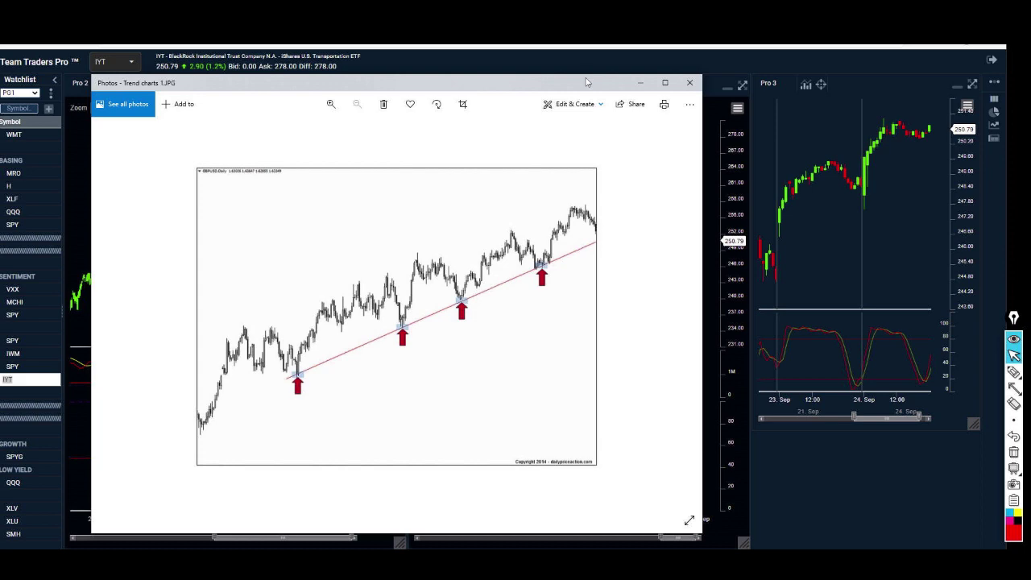
pyautogui.moveTo(586, 81)
pyautogui.mouseDown()
pyautogui.moveTo(979, 160)
pyautogui.moveTo(1030, 196)
pyautogui.mouseUp()
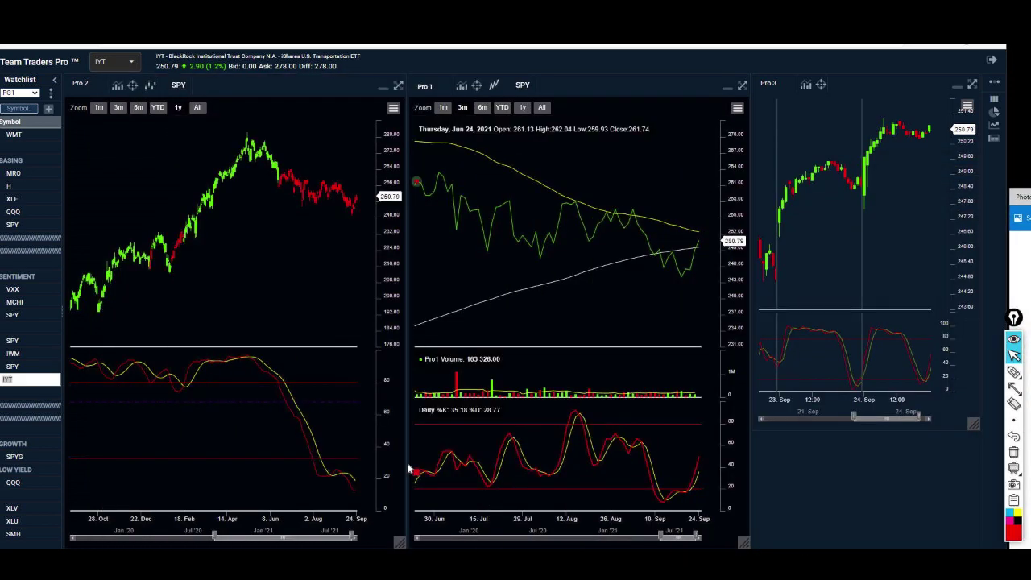
pyautogui.scroll(-1, 54, 330)
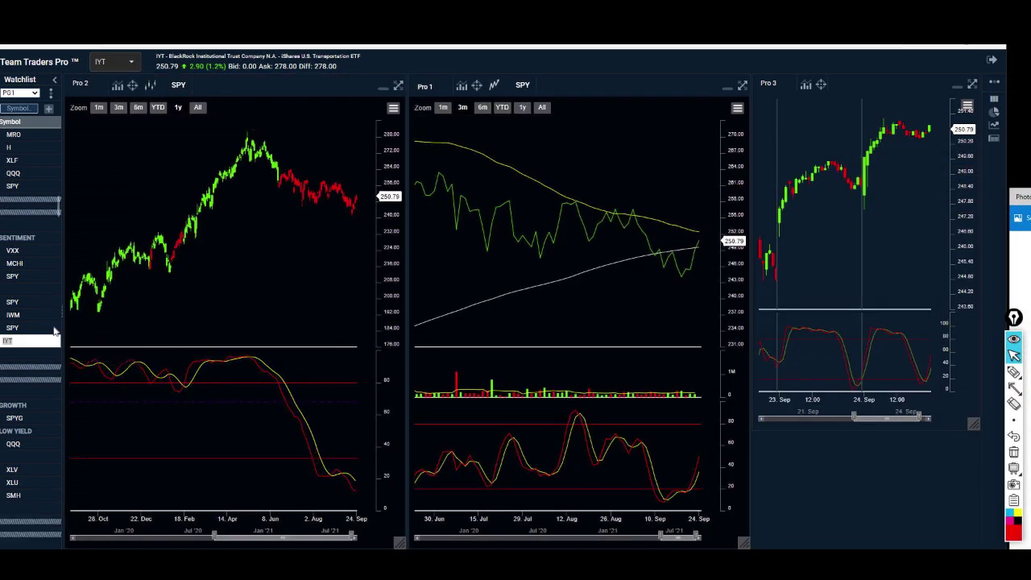
pyautogui.scroll(1, 54, 330)
pyautogui.scroll(5, 55, 330)
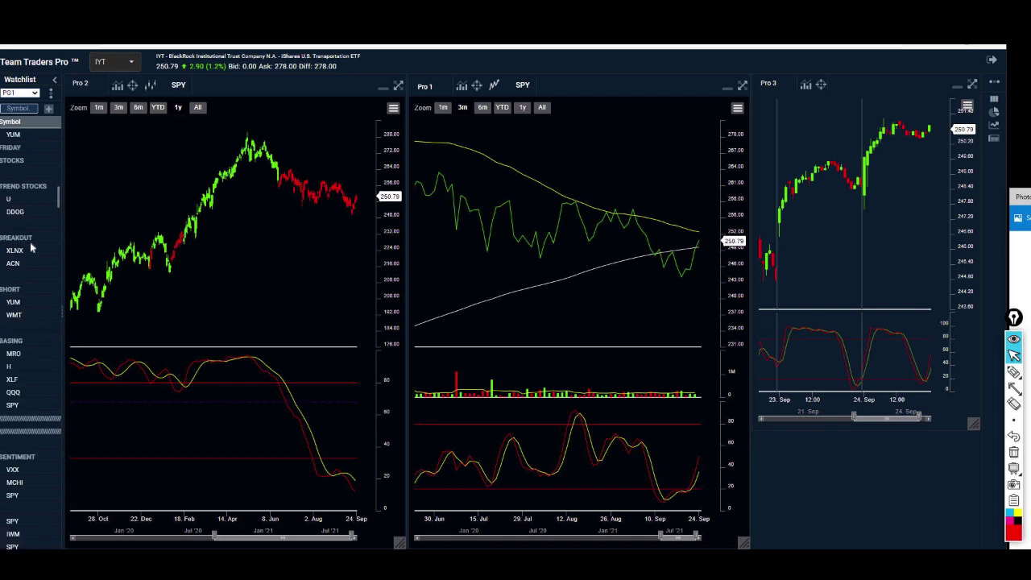
# - Load DDOG, briefly show Unity Software, then return all charts to DDOG
pyautogui.click(15, 211)
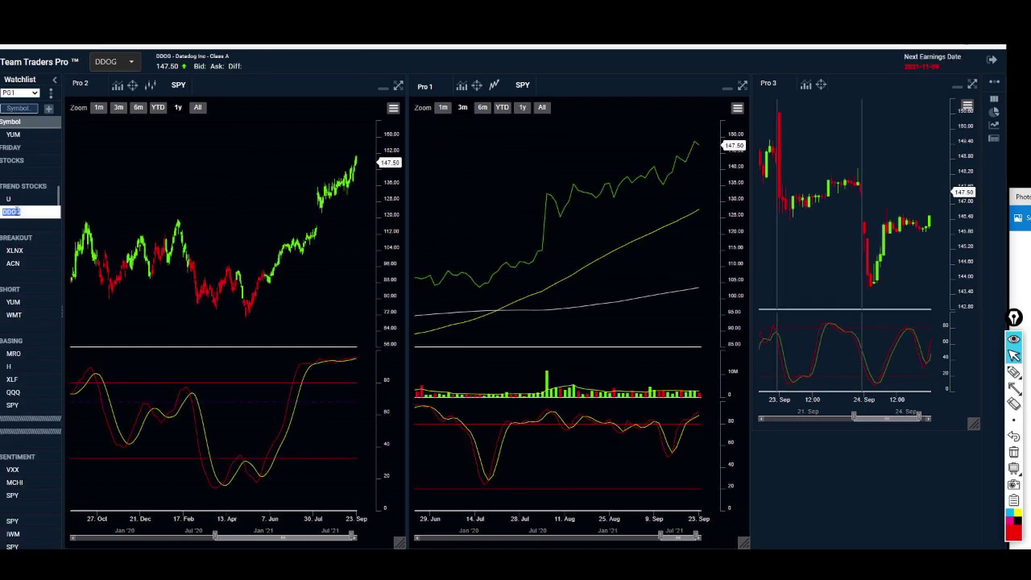
pyautogui.write('U')
pyautogui.press('Return')
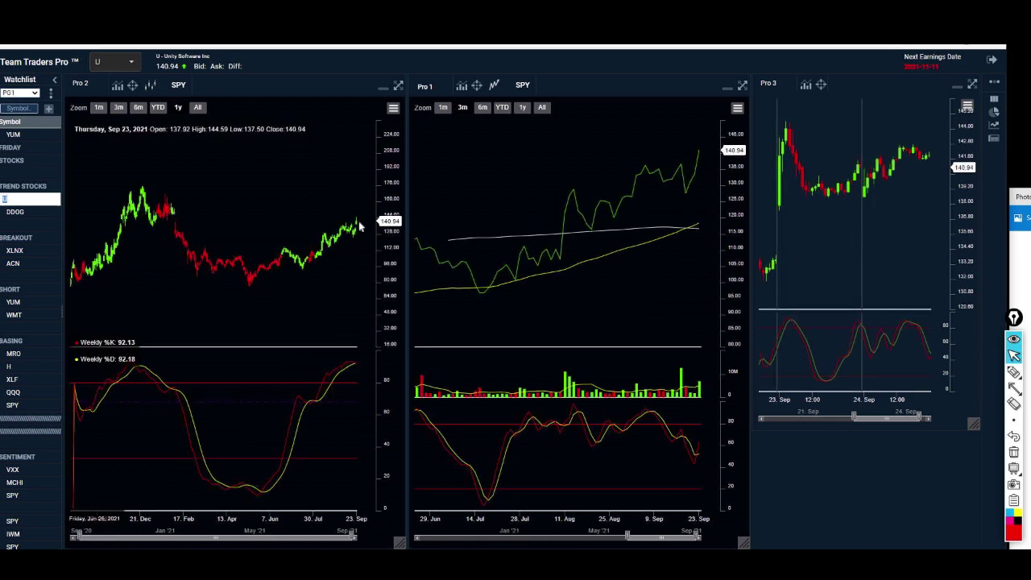
pyautogui.click(15, 215)
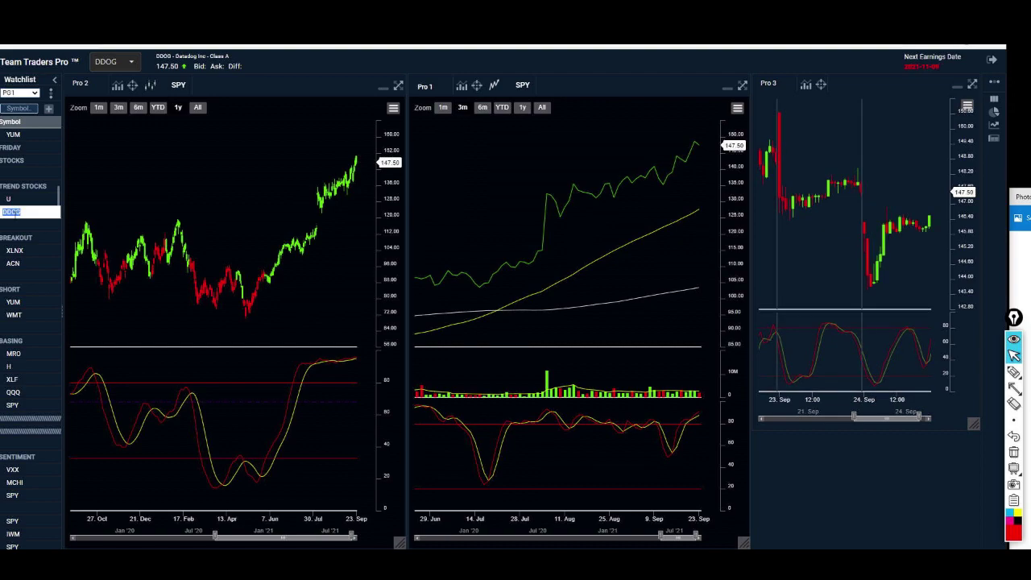